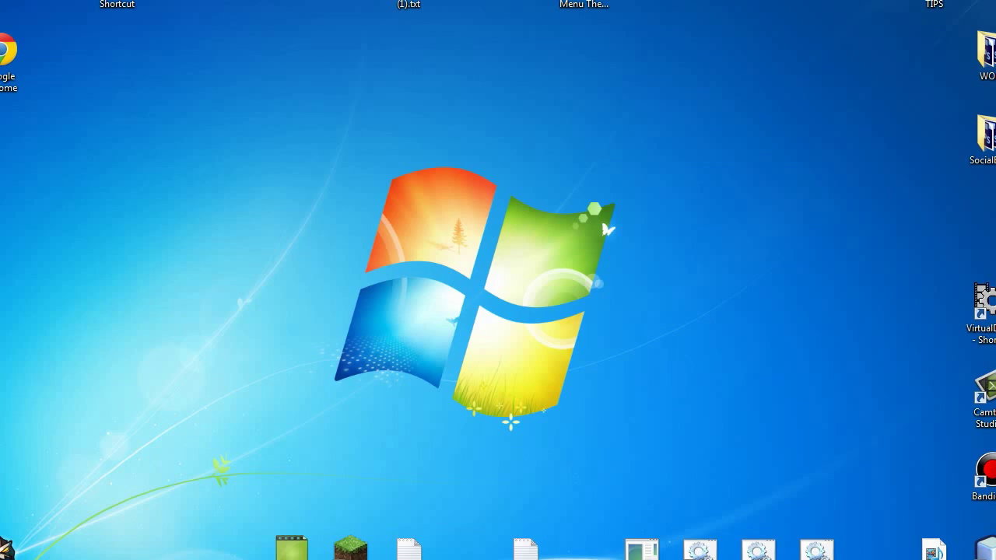
# Switch to Chrome, search Google for "youtube keyword suggestion tool" and open the YouTube Promoted Videos keyword tool result
pyautogui.hotkey('alt', 'Tab')
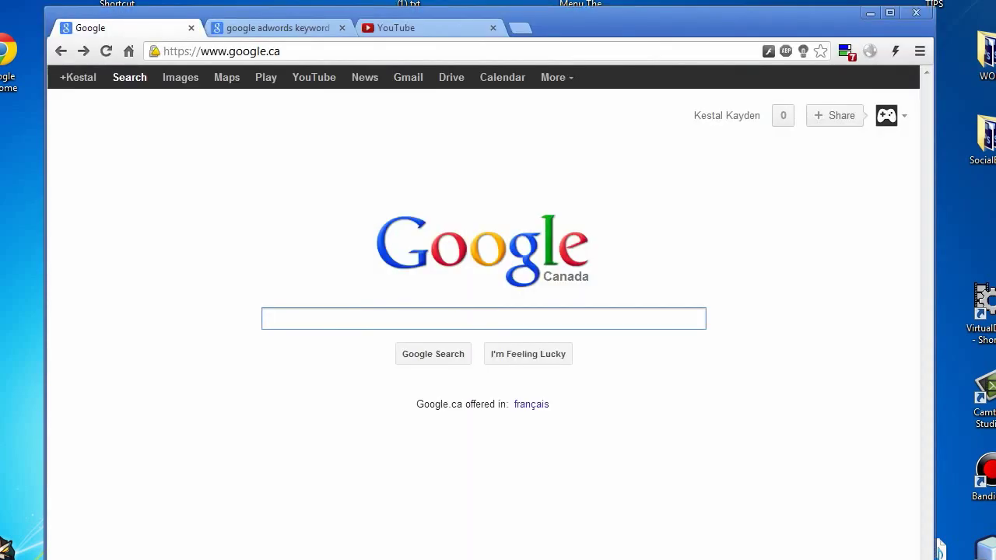
pyautogui.write('youtube keyword suggestion tool')
pyautogui.press('Return')
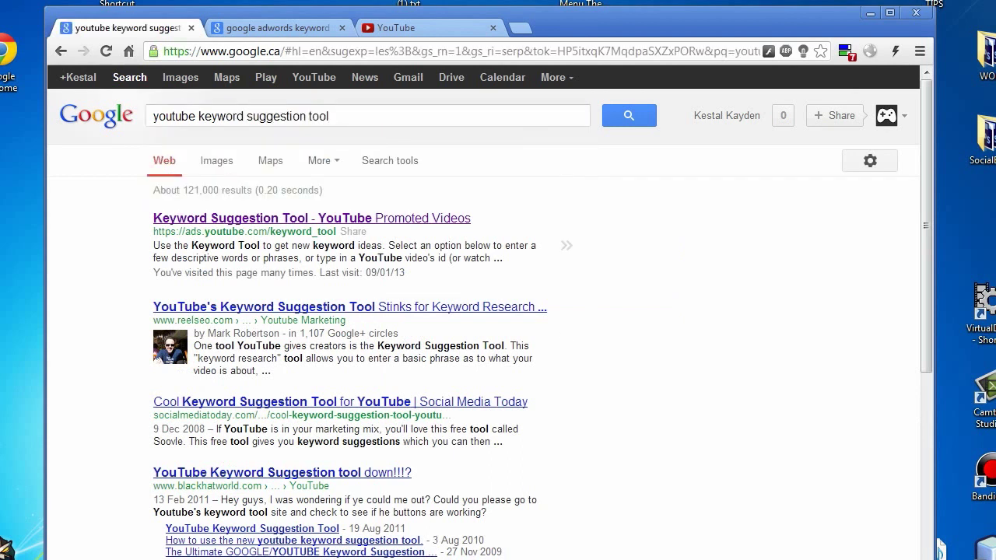
pyautogui.click(257, 219)
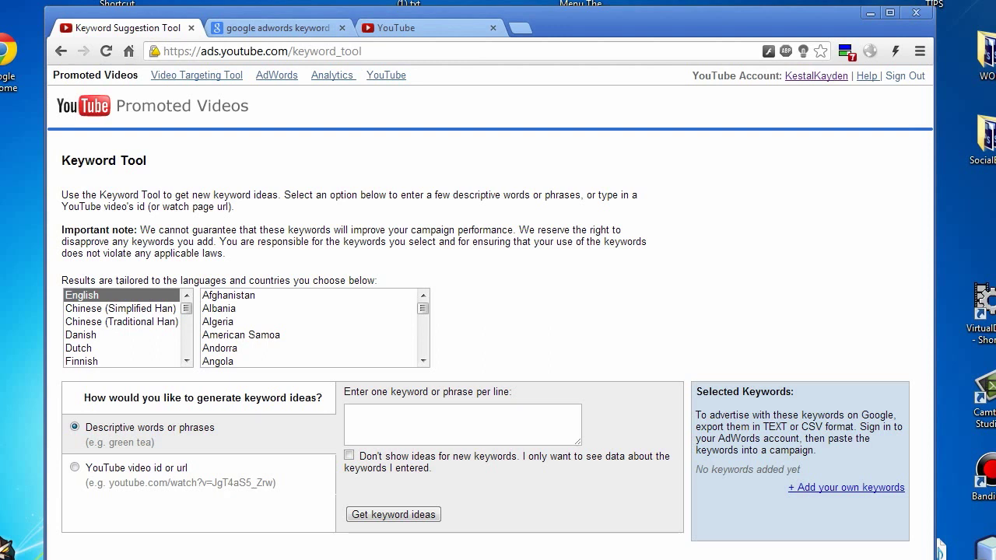
# Look through the available countries, then generate keyword ideas for the term "skyrim"
pyautogui.moveTo(423, 308); pyautogui.dragTo(422, 348)
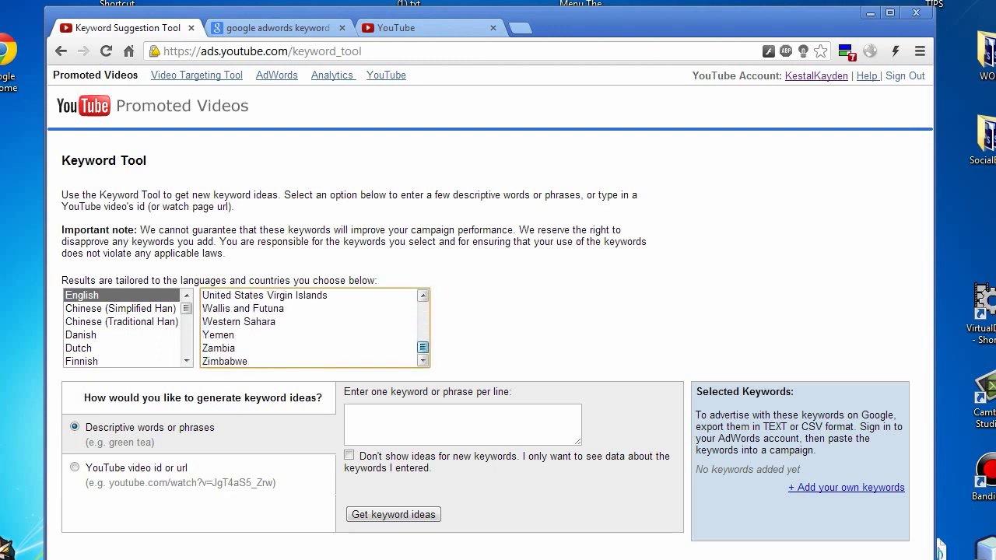
pyautogui.scroll(15, 314, 327)
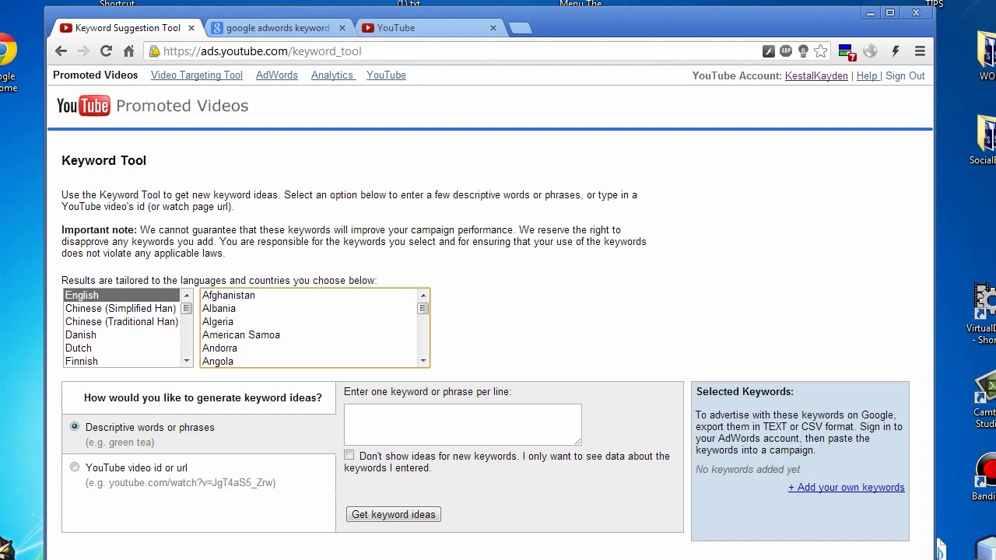
pyautogui.click(348, 412)
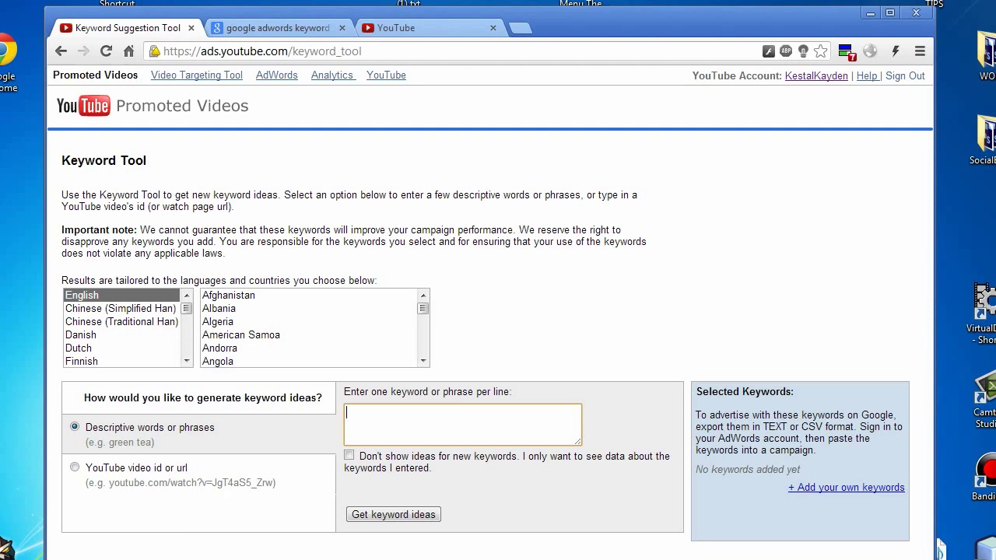
pyautogui.write('skyrim')
pyautogui.click(393, 515)
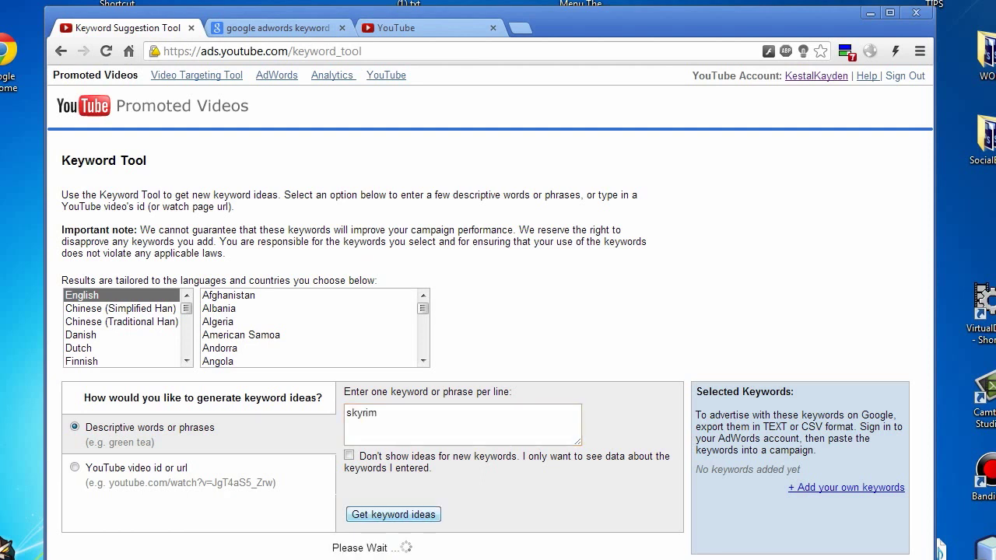
# Set the match type of the keyword results to Exact
pyautogui.scroll(-9, 369, 311)
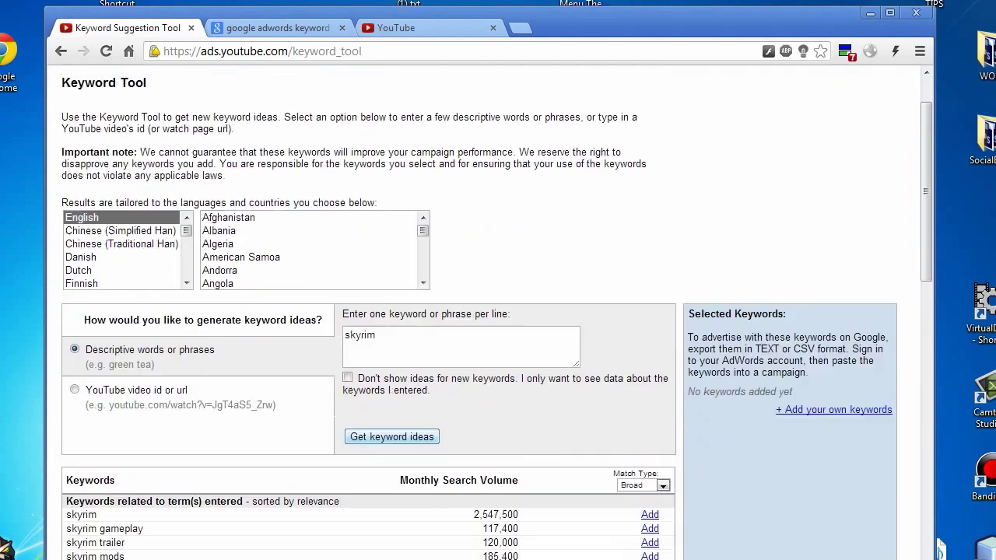
pyautogui.scroll(6, 369, 312)
pyautogui.scroll(2, 369, 311)
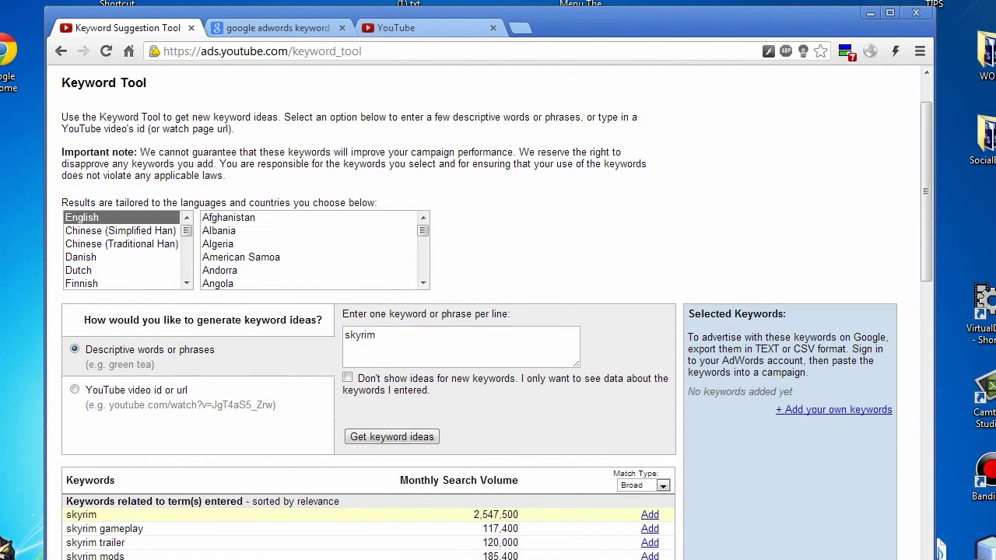
pyautogui.click(642, 485)
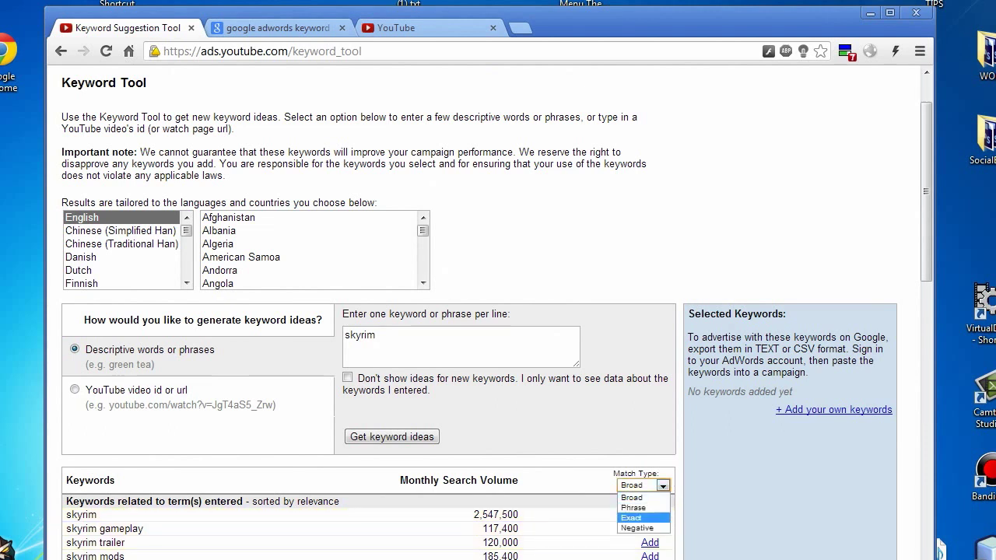
pyautogui.click(631, 517)
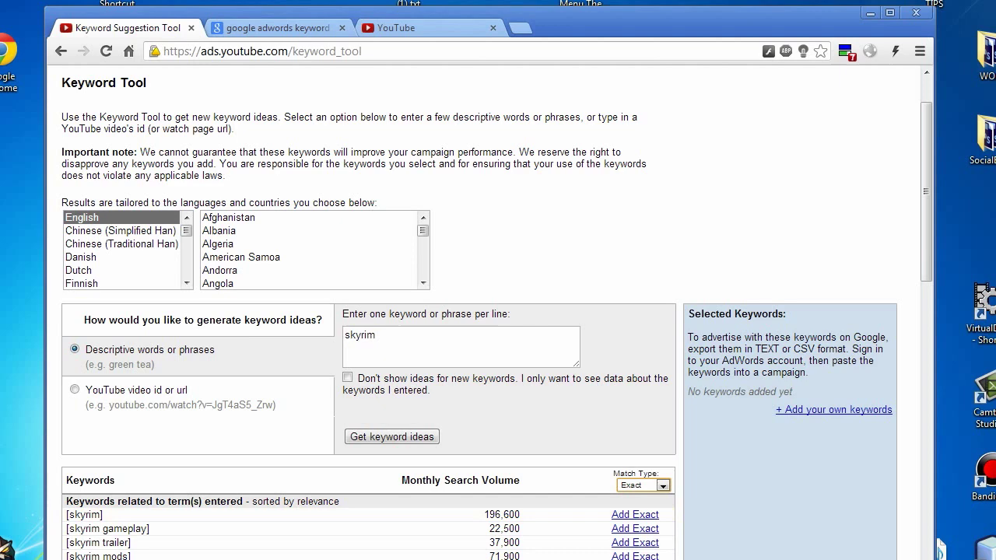
# Examine the exact-match skyrim keyword ideas and compare their monthly search volumes
pyautogui.scroll(-1, 366, 515)
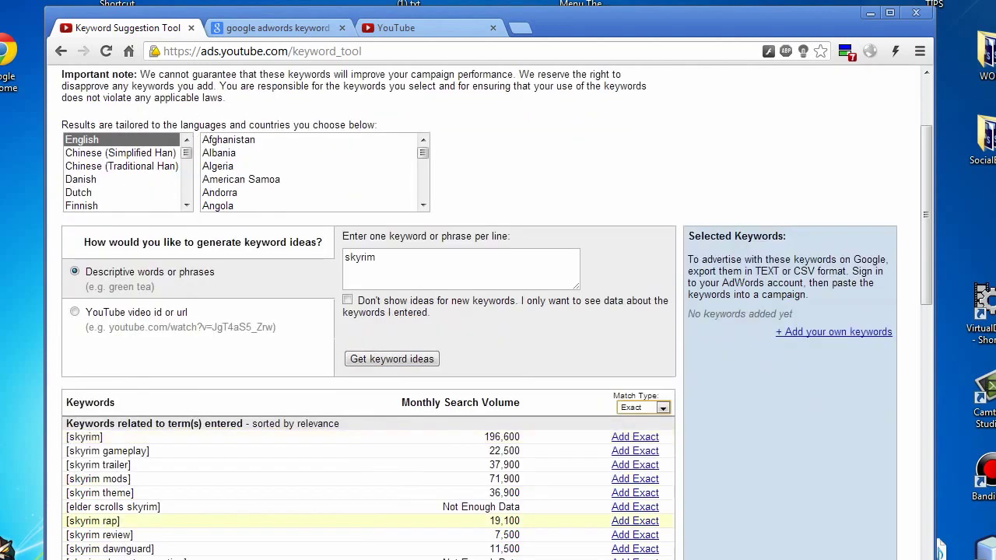
pyautogui.moveTo(522, 451); pyautogui.dragTo(66, 452)
pyautogui.click(67, 451)
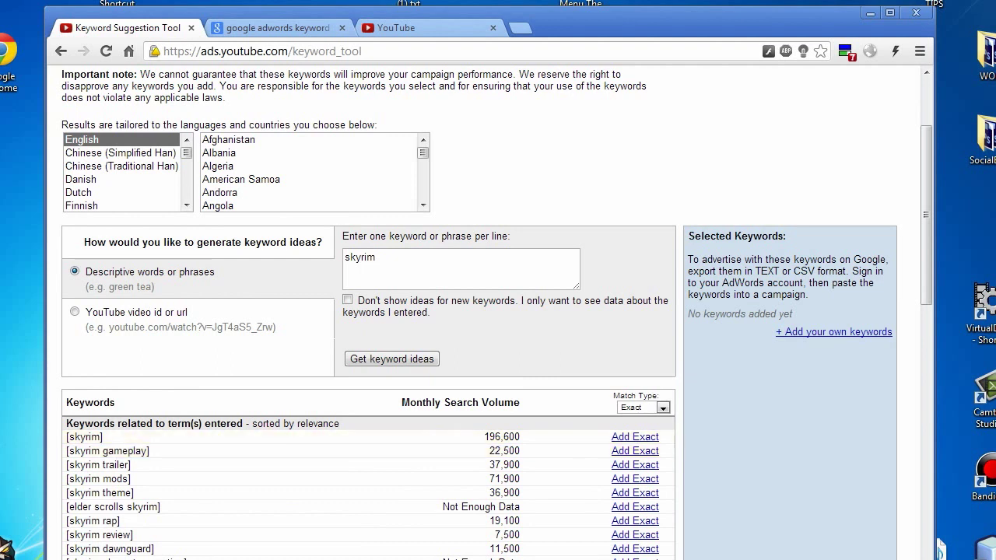
pyautogui.moveTo(521, 437); pyautogui.dragTo(65, 437)
pyautogui.click(67, 436)
pyautogui.moveTo(99, 479); pyautogui.dragTo(75, 506)
pyautogui.click(74, 506)
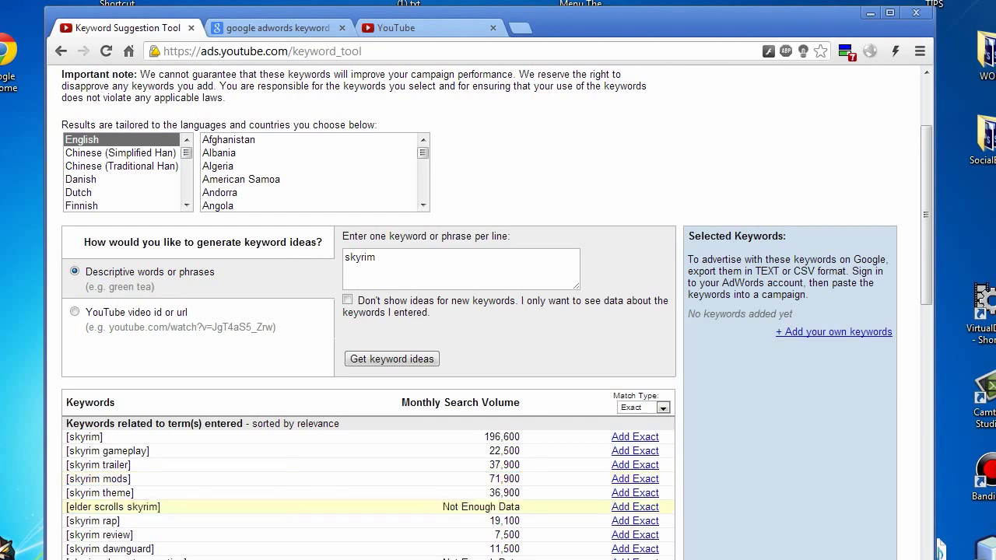
pyautogui.scroll(-1, 75, 507)
pyautogui.moveTo(92, 443); pyautogui.dragTo(133, 457)
pyautogui.click(133, 457)
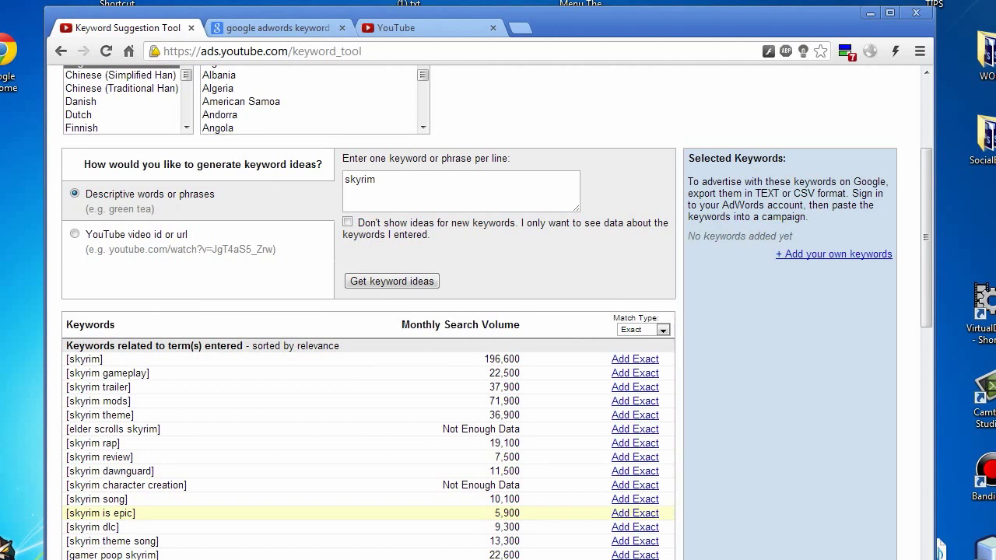
# Set the match type of the keyword results to Phrase
pyautogui.click(643, 330)
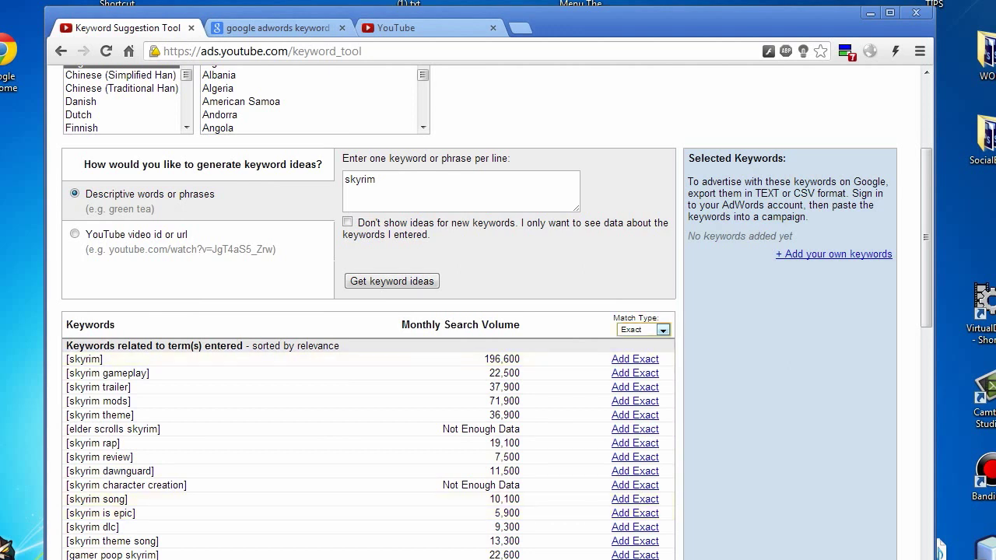
pyautogui.click(654, 330)
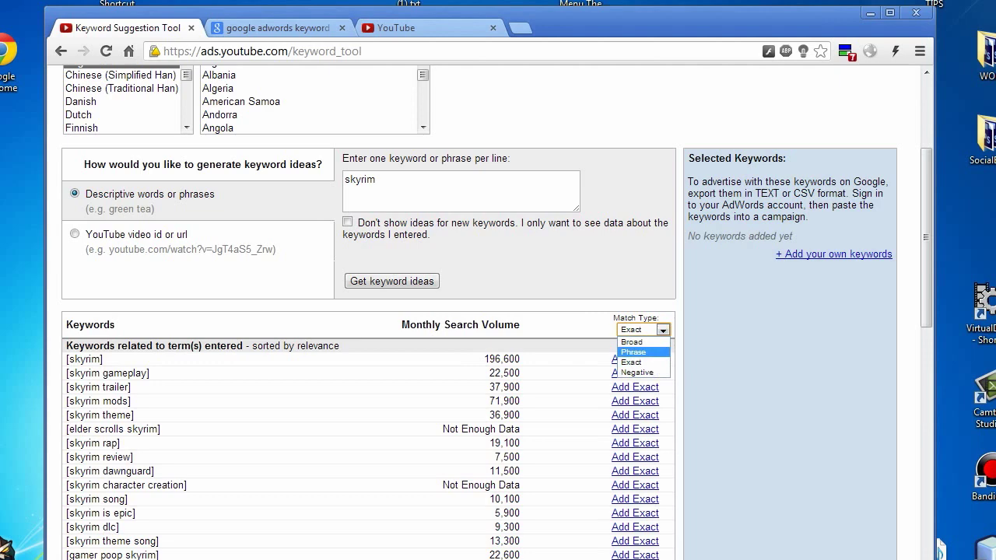
pyautogui.click(633, 352)
pyautogui.scroll(-1, 366, 397)
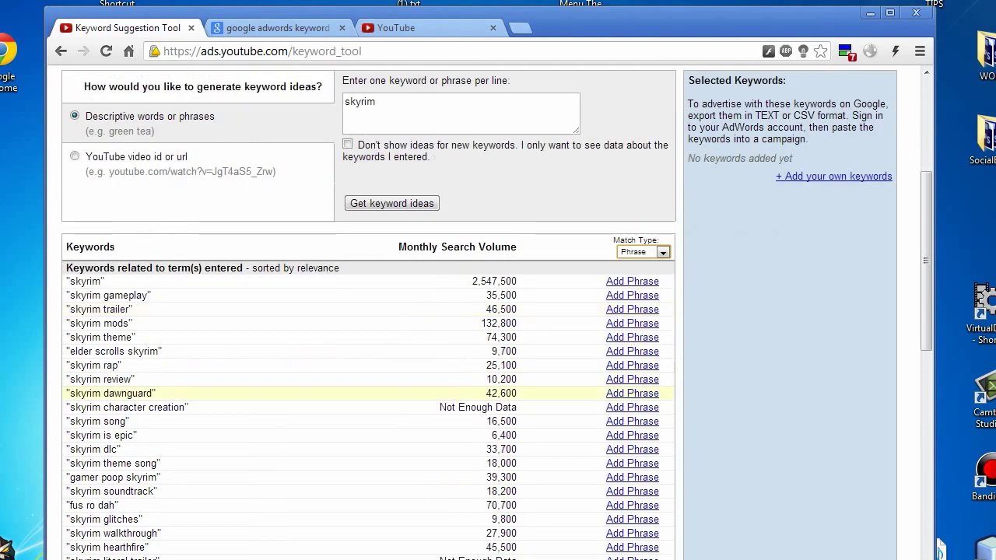
pyautogui.scroll(-1, 366, 389)
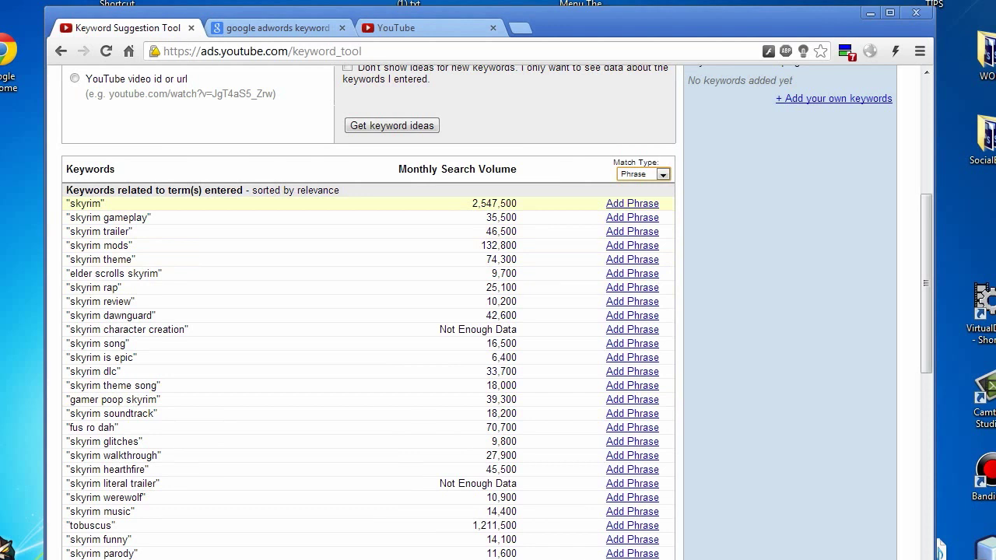
# Examine phrase-match ideas such as "skyrim gameplay", "skyrim walkthrough" and "skyrim funny moments", including the monthly search volume of the last one
pyautogui.moveTo(69, 218); pyautogui.dragTo(148, 218)
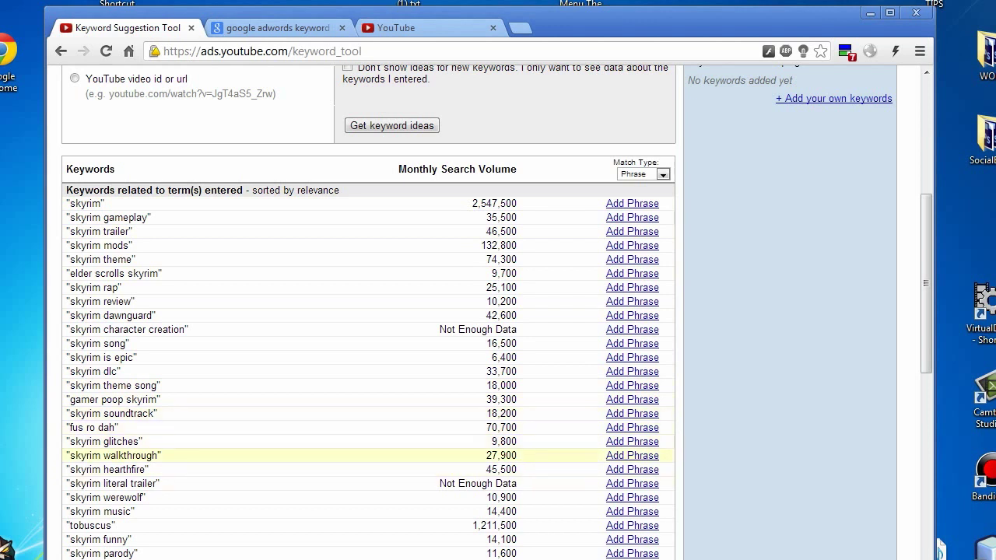
pyautogui.moveTo(162, 455); pyautogui.dragTo(66, 456)
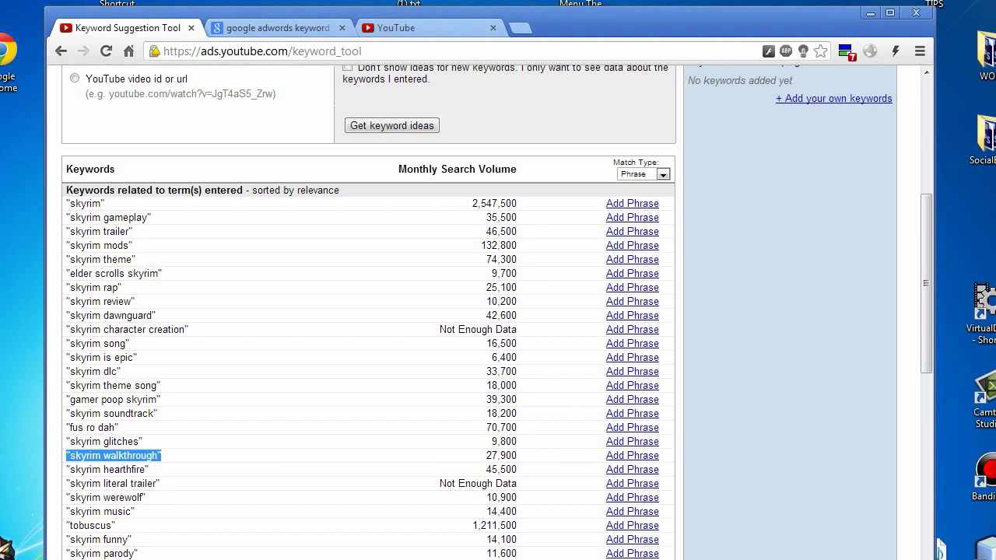
pyautogui.moveTo(151, 218); pyautogui.dragTo(70, 203)
pyautogui.click(104, 203)
pyautogui.click(449, 343)
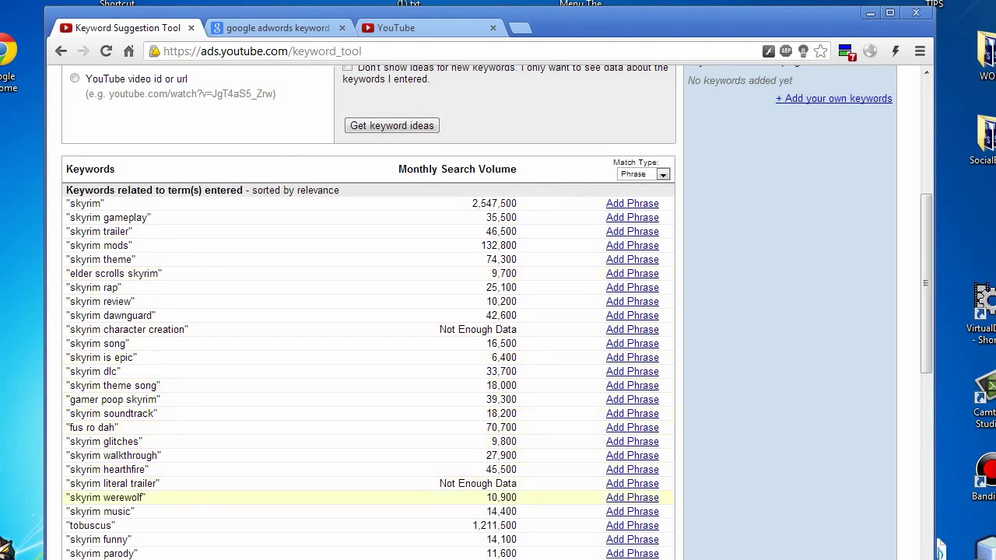
pyautogui.scroll(-2, 233, 496)
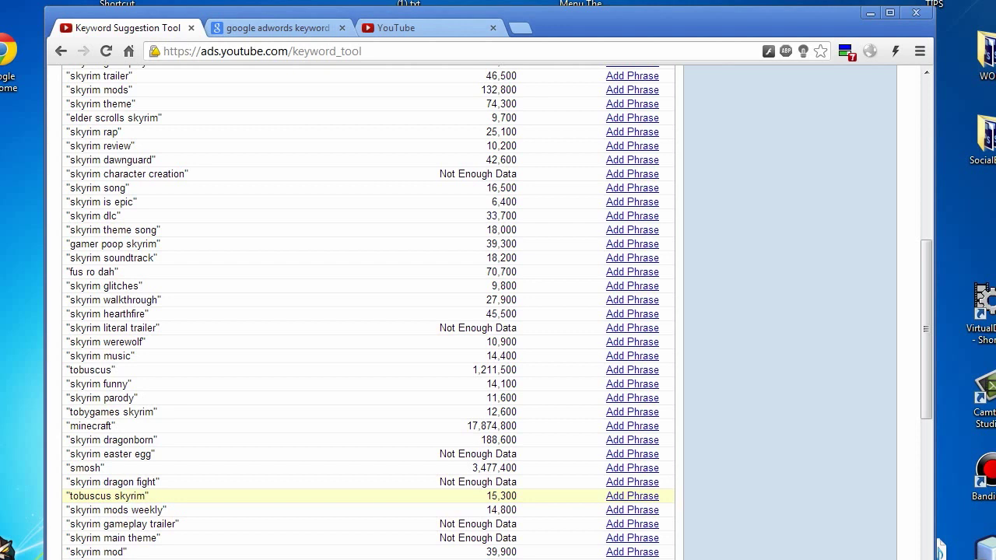
pyautogui.scroll(-1, 365, 492)
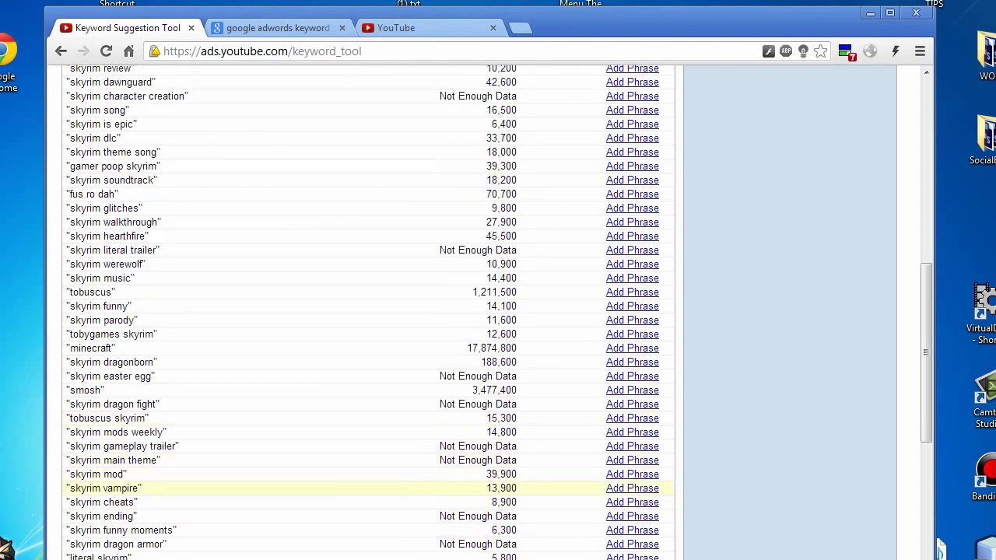
pyautogui.scroll(-1, 366, 514)
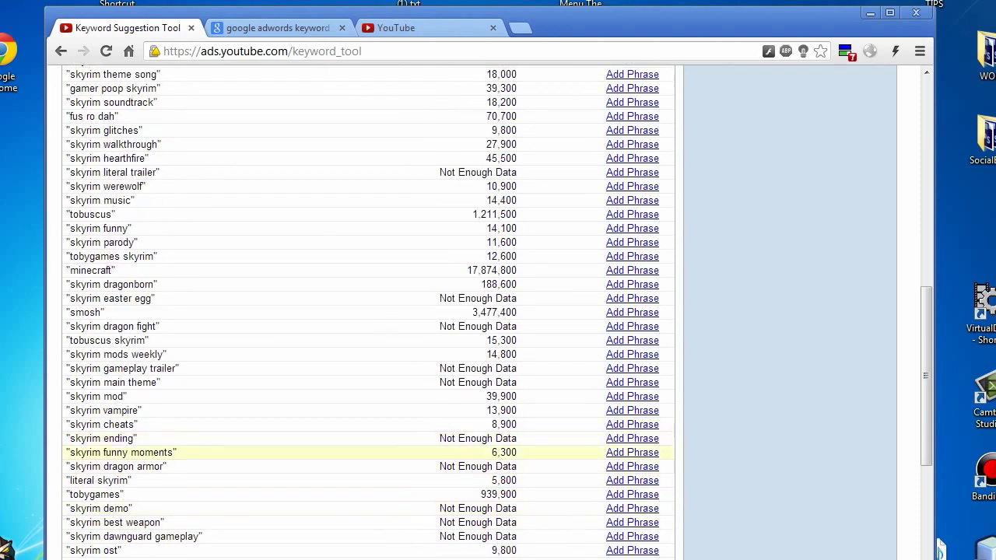
pyautogui.moveTo(176, 453)
pyautogui.mouseDown()
pyautogui.moveTo(58, 452)
pyautogui.moveTo(172, 452)
pyautogui.mouseUp()
pyautogui.click(66, 453)
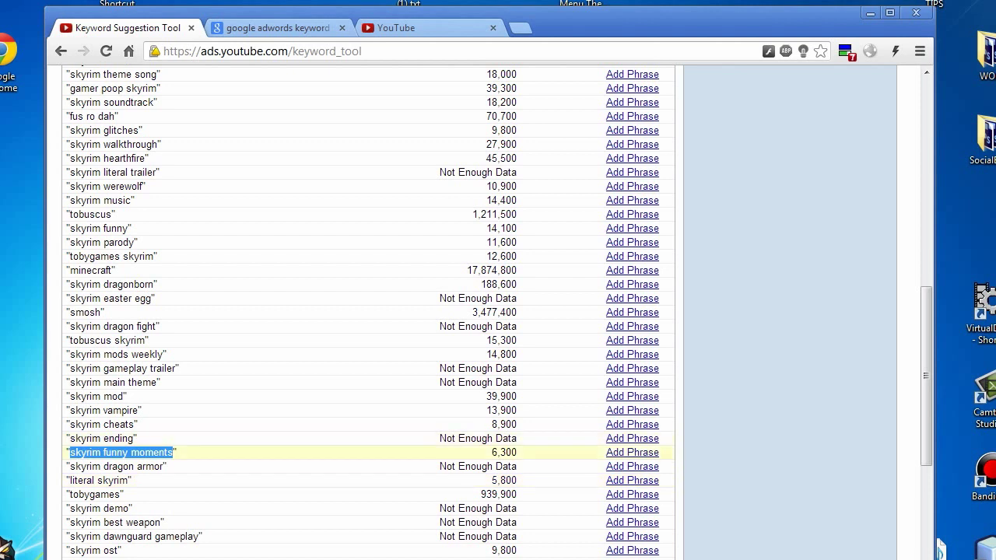
pyautogui.doubleClick(504, 453)
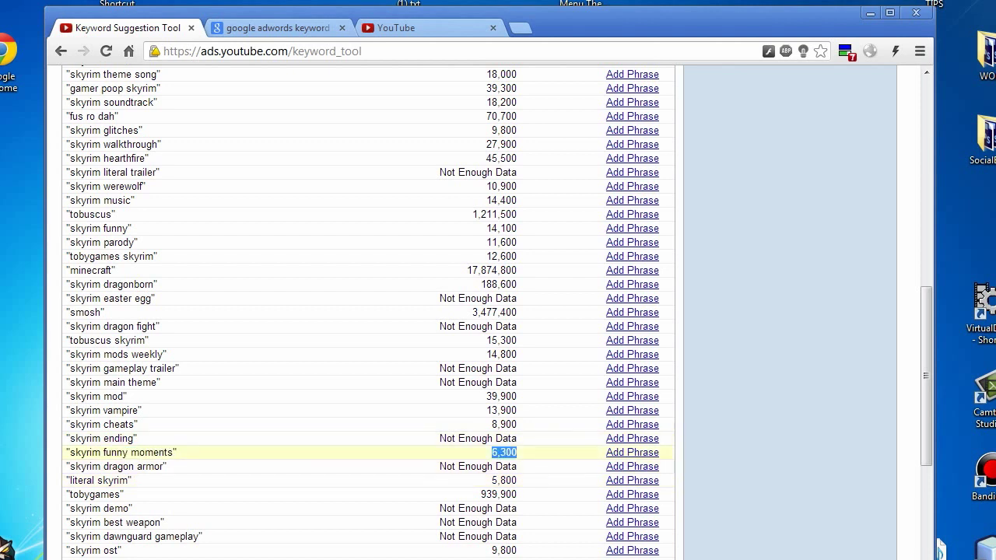
# Browse the remaining phrase-match keyword ideas to the lower part of the list, then return to the match type setting
pyautogui.scroll(-1, 365, 312)
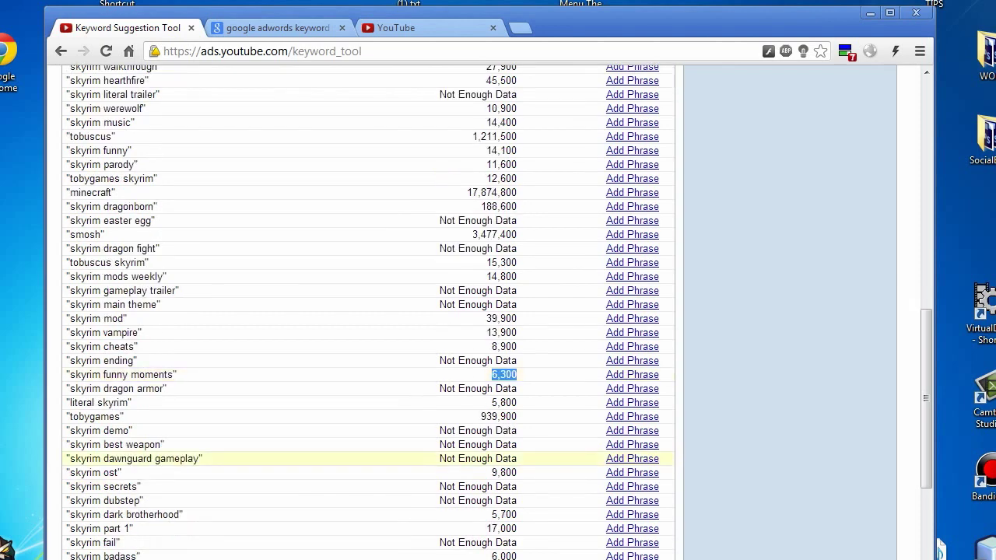
pyautogui.scroll(-1, 366, 455)
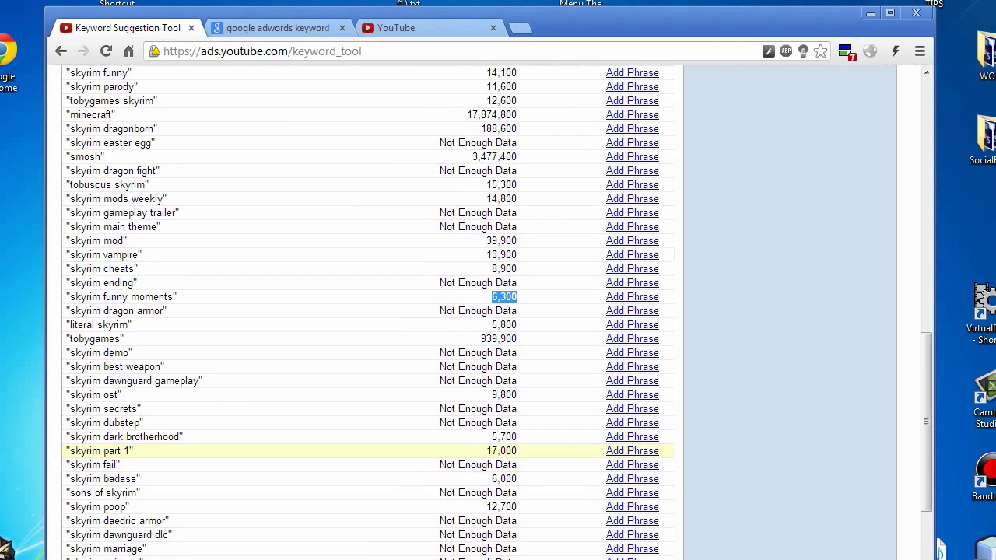
pyautogui.scroll(-2, 366, 455)
pyautogui.scroll(-1, 366, 459)
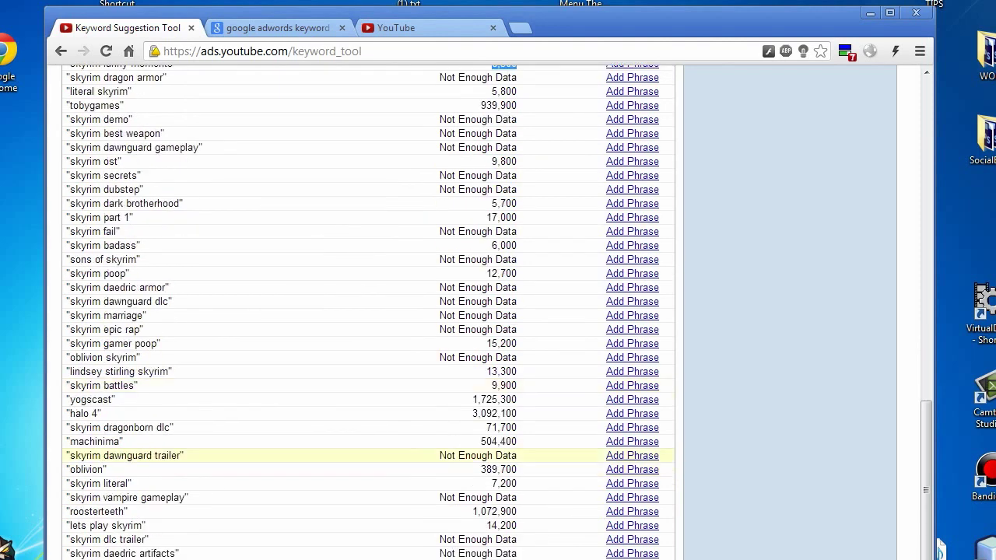
pyautogui.scroll(-4, 366, 455)
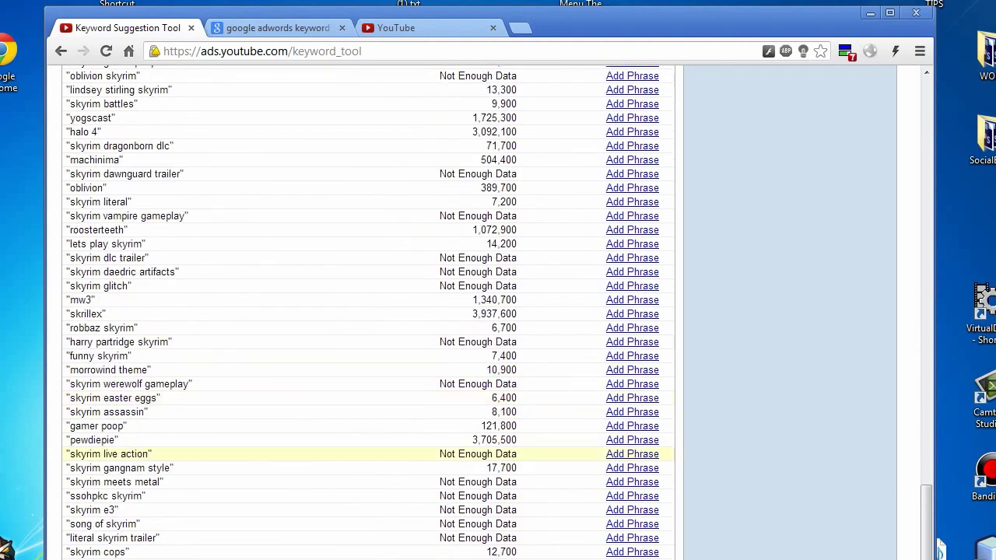
pyautogui.scroll(15, 366, 482)
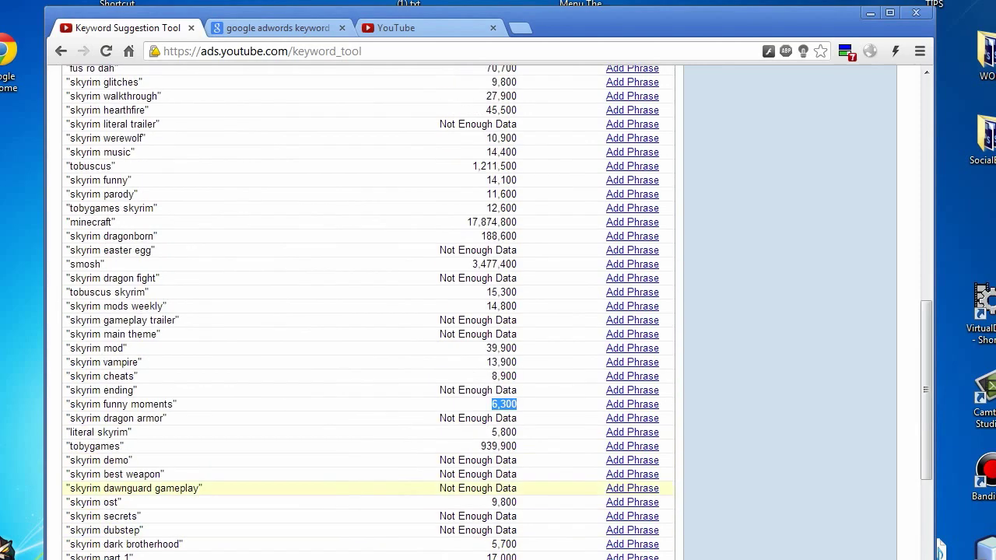
pyautogui.scroll(1, 366, 482)
pyautogui.scroll(-3, 366, 482)
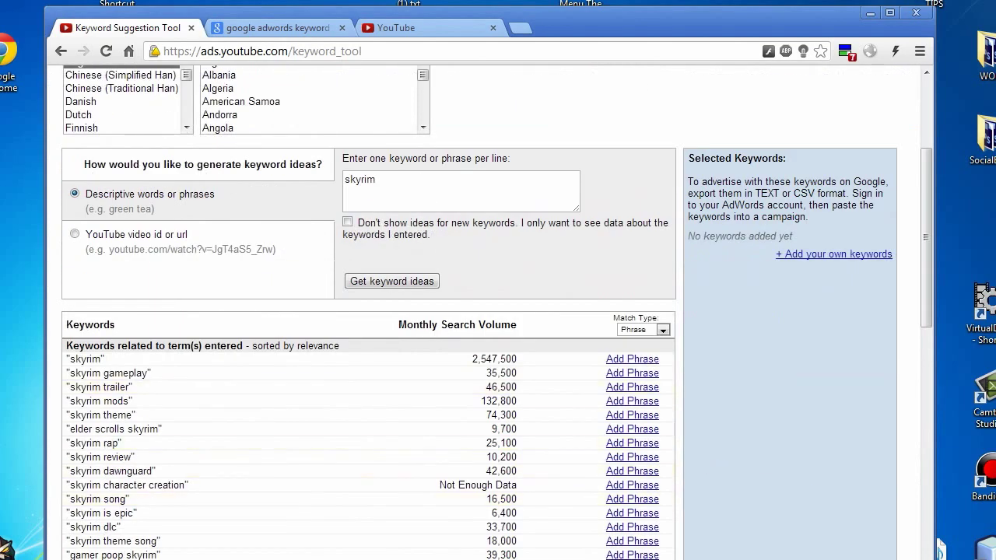
# Switch to YouTube, search for "skyrim" and look through the resulting videos
pyautogui.click(643, 329)
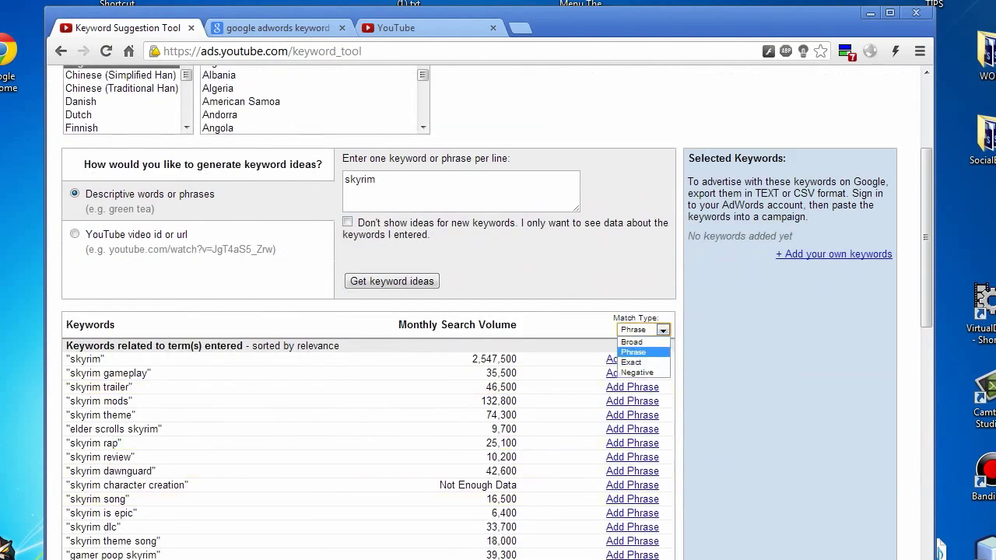
pyautogui.click(376, 179)
pyautogui.click(424, 28)
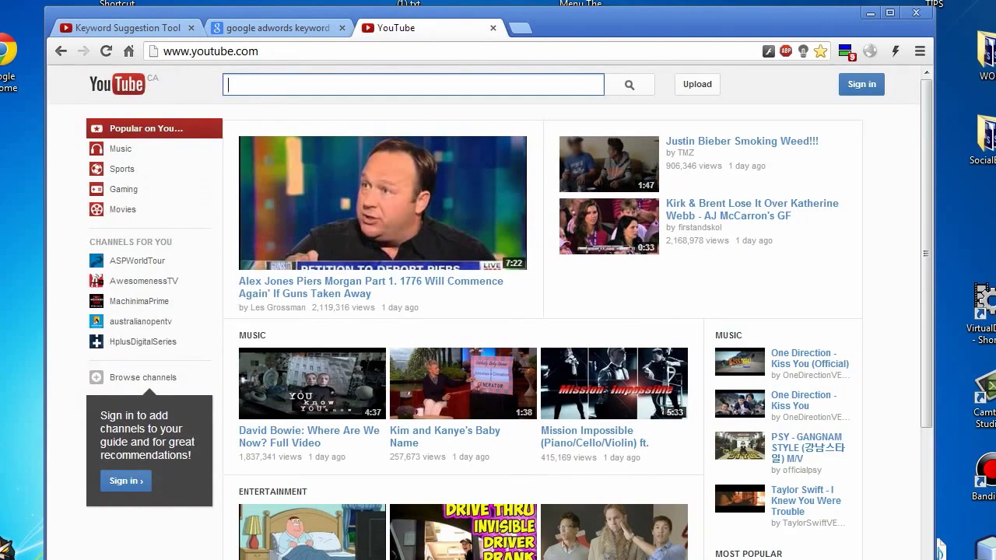
pyautogui.write('skyrim')
pyautogui.press('Return')
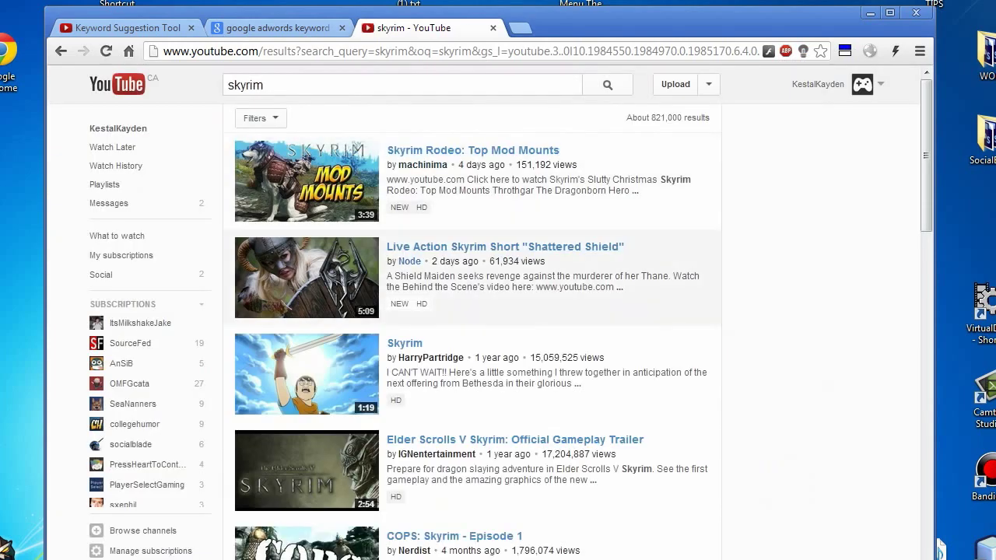
pyautogui.scroll(-2, 420, 335)
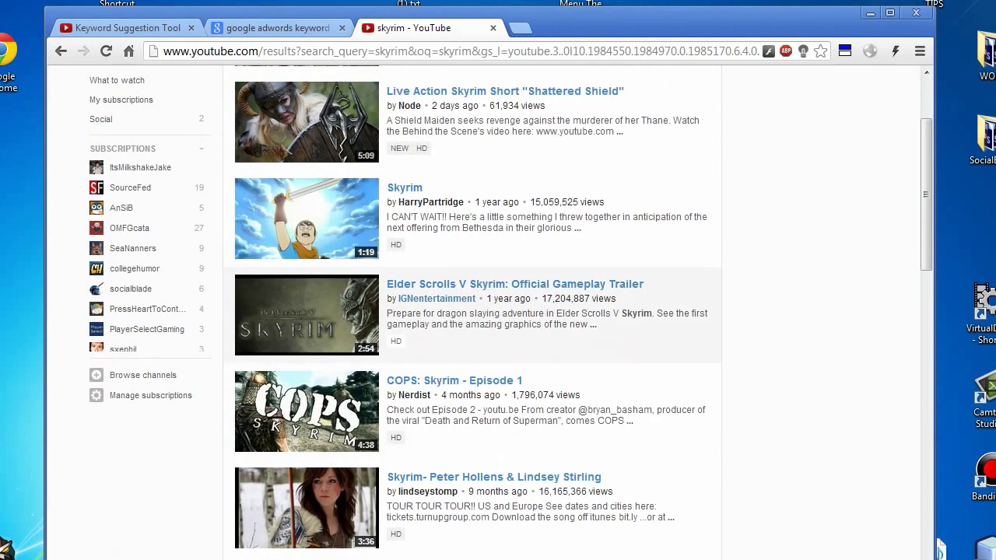
pyautogui.scroll(-1, 421, 312)
pyautogui.scroll(-2, 420, 319)
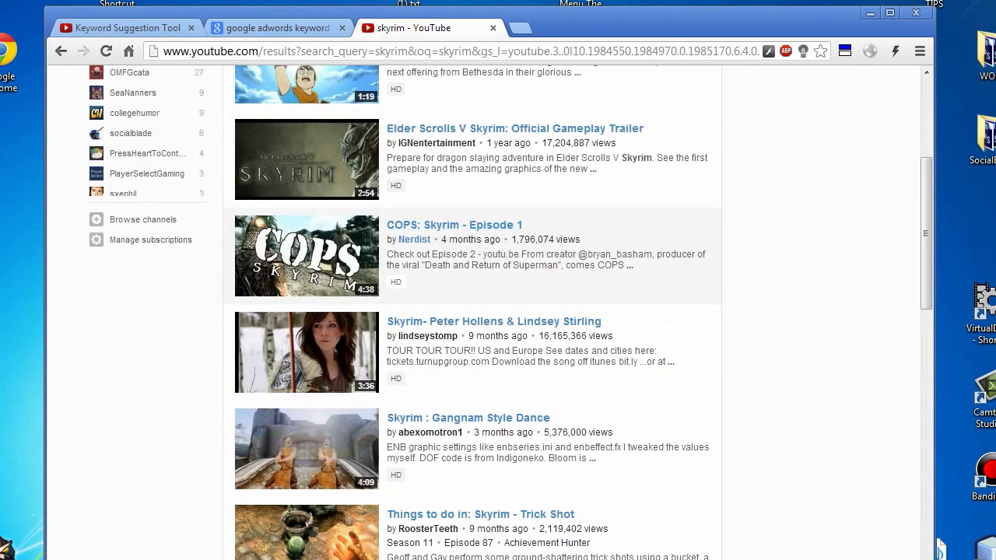
# Search YouTube for "skyrim gameplay" and copy the link address of the video "Skyrim Gameplay - Let's Play Skyrim Part 1 (1080P)"
pyautogui.scroll(5, 421, 319)
pyautogui.write('ga')
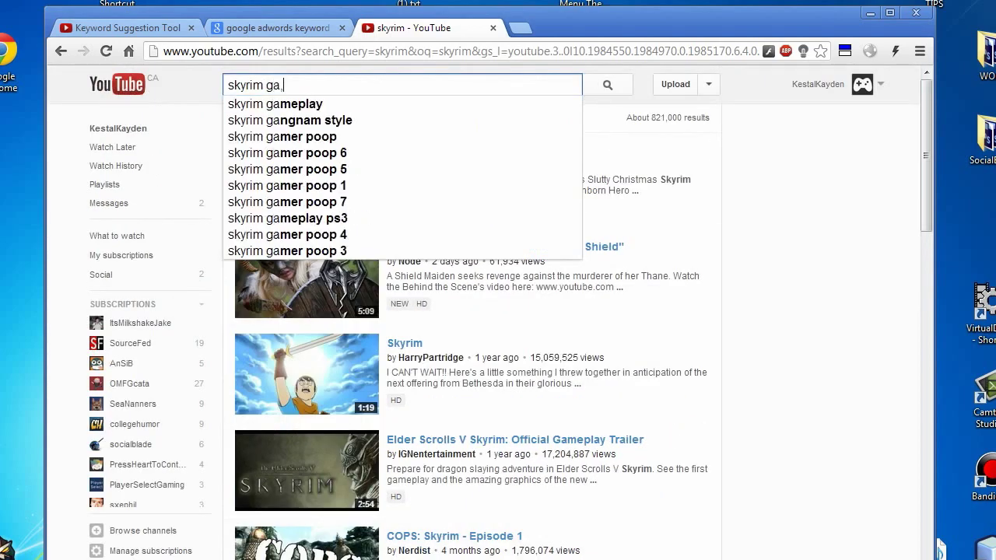
pyautogui.write('meplay')
pyautogui.press('Return')
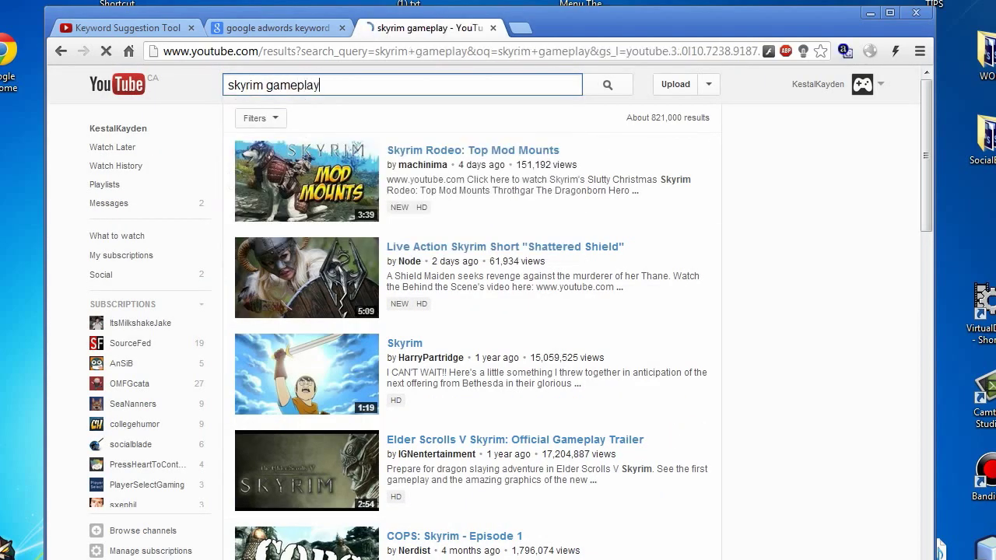
pyautogui.scroll(-2, 467, 264)
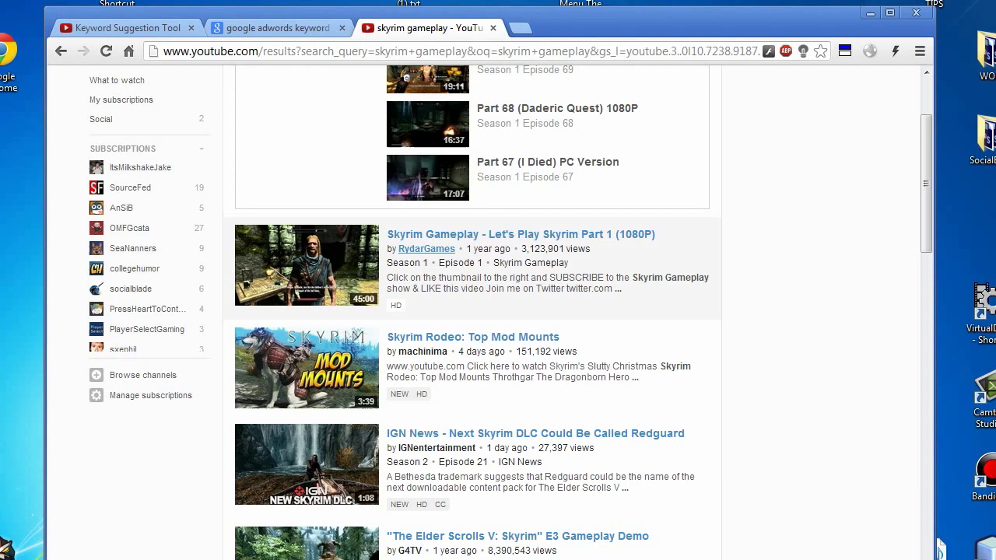
pyautogui.rightClick(477, 233)
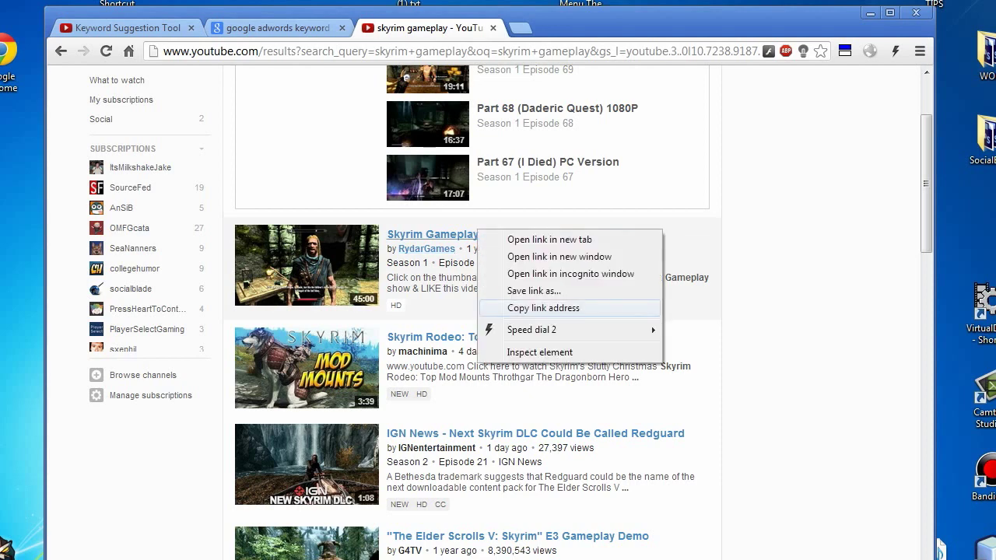
pyautogui.click(544, 308)
# In the Keyword Suggestion Tool, generate keyword ideas from a YouTube video URL, using the copied link of the Skyrim gameplay video
pyautogui.click(127, 28)
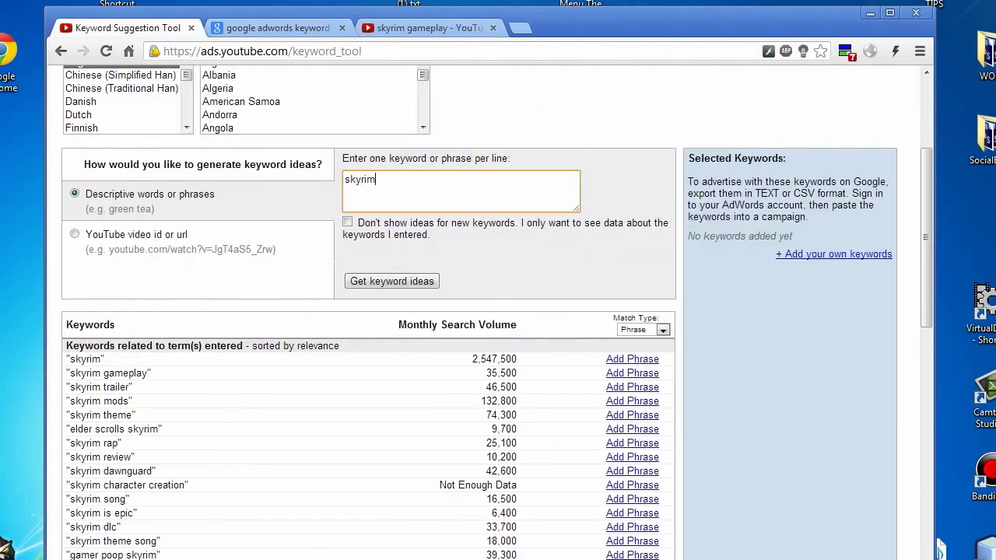
pyautogui.click(75, 234)
pyautogui.tripleClick(461, 186)
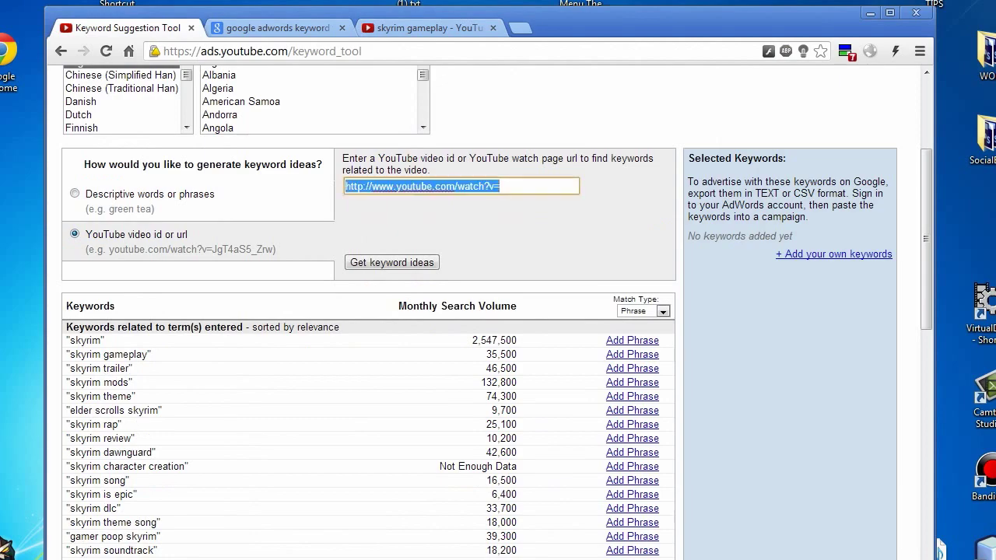
pyautogui.hotkey('ctrl', 'v')
pyautogui.press('Return')
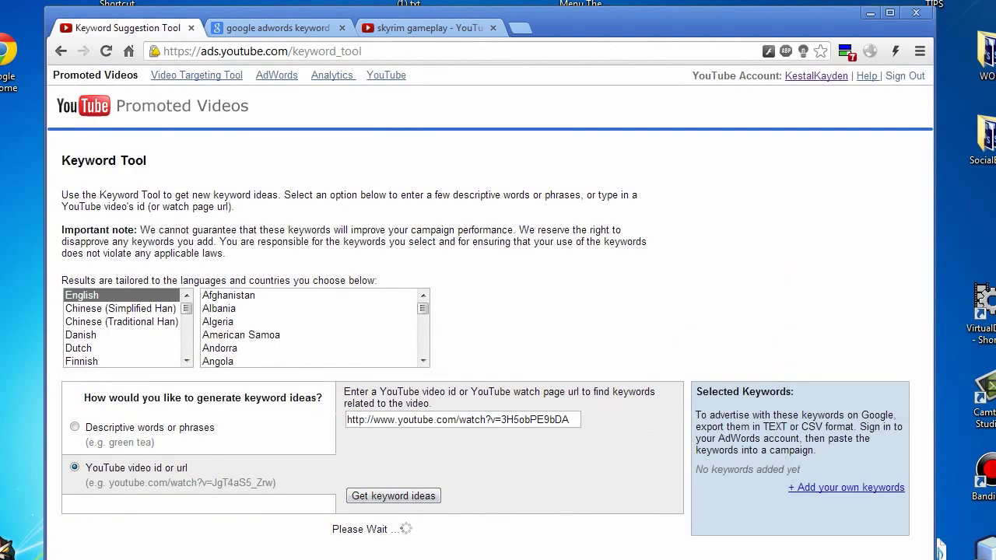
# Examine the keyword ideas generated from the video, from "skyrim gameplay" down the list, along with their monthly search volume column
pyautogui.scroll(-8, 365, 350)
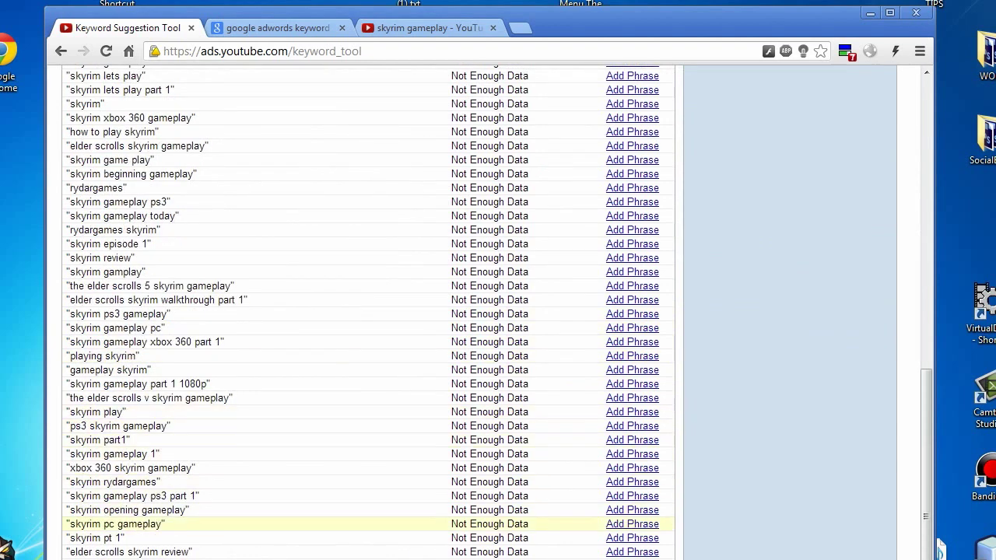
pyautogui.scroll(3, 366, 494)
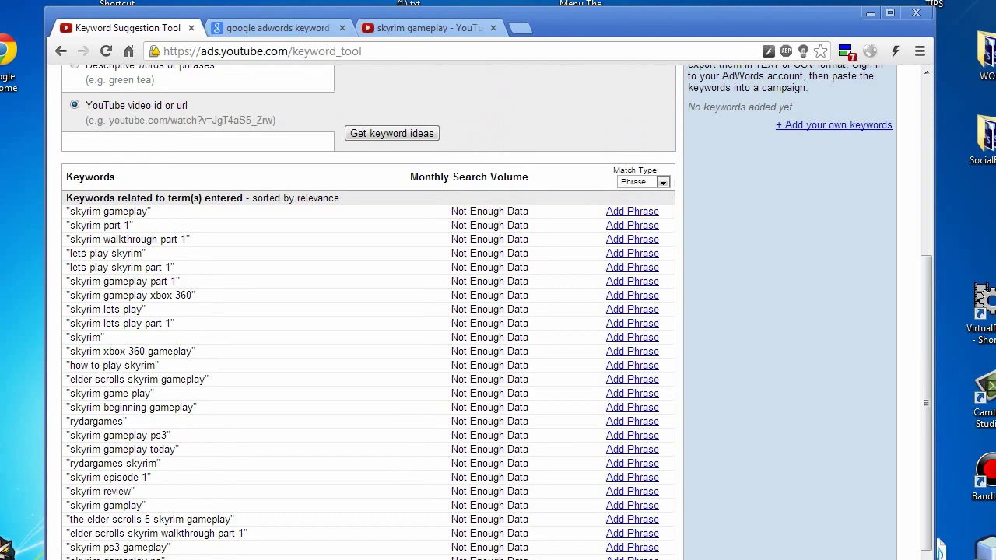
pyautogui.moveTo(452, 211); pyautogui.dragTo(529, 211)
pyautogui.click(529, 211)
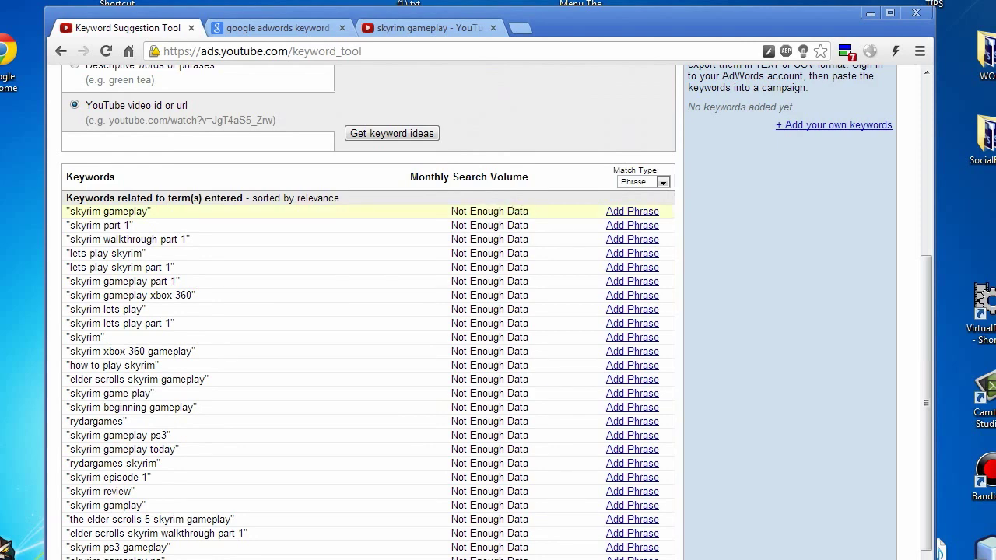
pyautogui.scroll(-2, 366, 350)
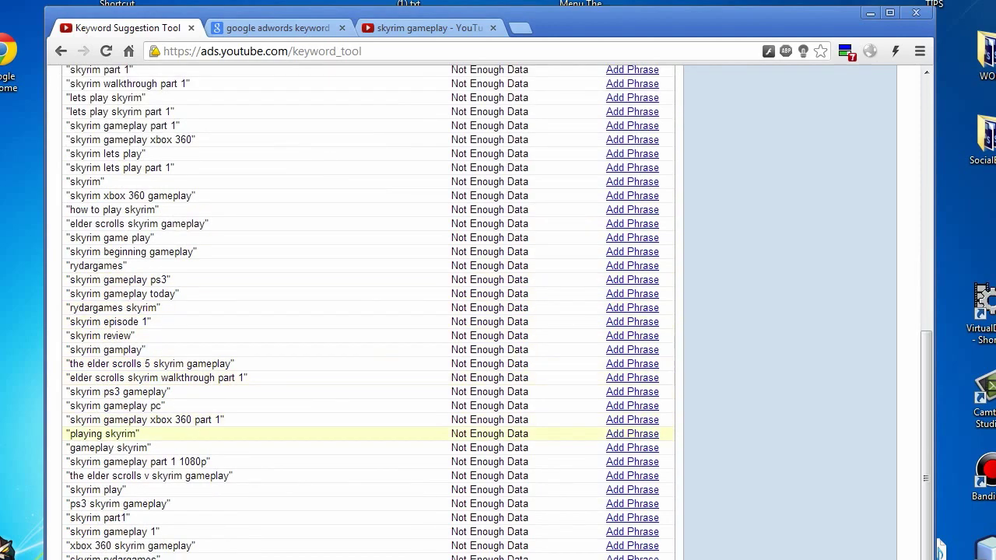
pyautogui.scroll(-1, 366, 434)
pyautogui.scroll(9, 365, 523)
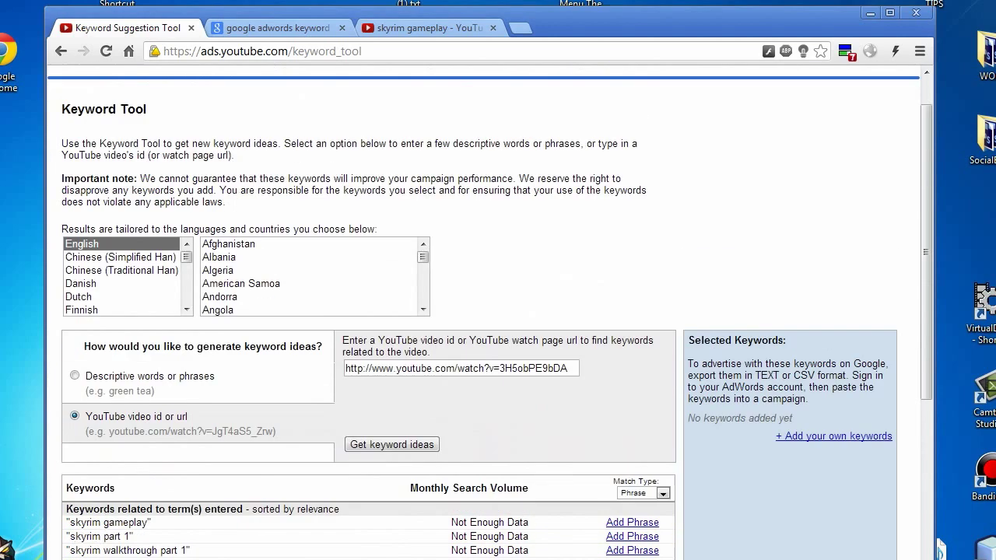
pyautogui.scroll(-4, 366, 501)
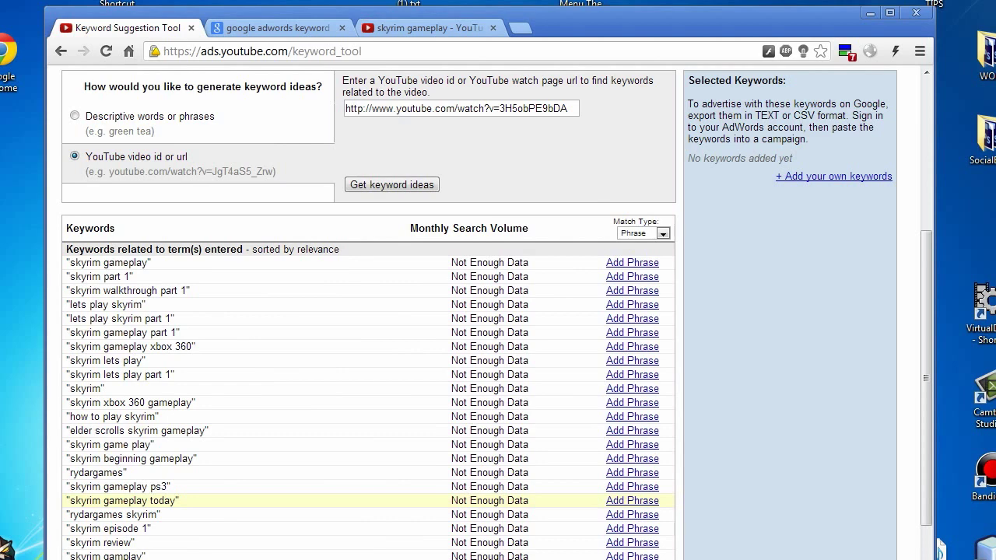
pyautogui.scroll(-4, 366, 500)
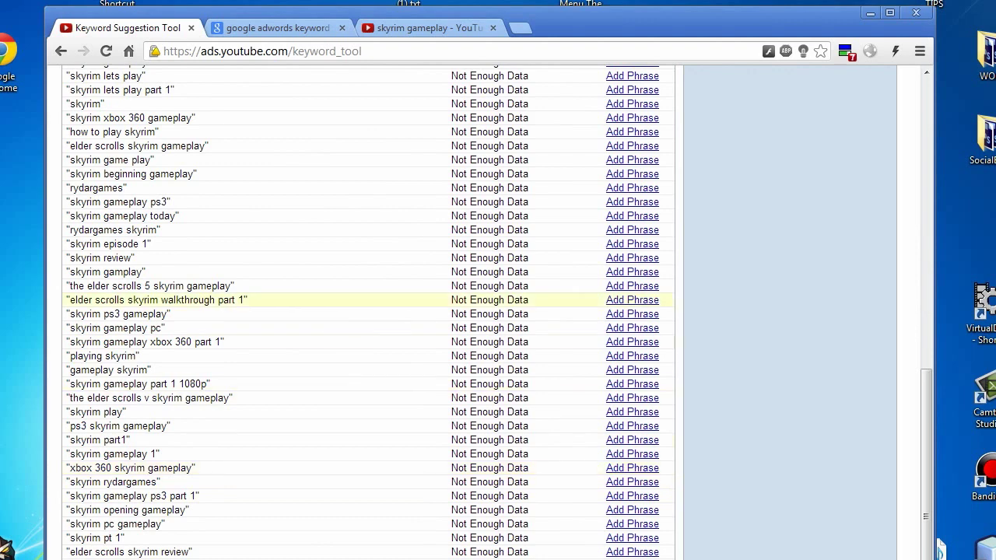
pyautogui.scroll(8, 366, 299)
# Open the Google AdWords Keyword Tool from the Google results and enter "skyrim gameplay" and "skyrim" as separate search phrases
pyautogui.hotkey('ctrl', 'Tab')
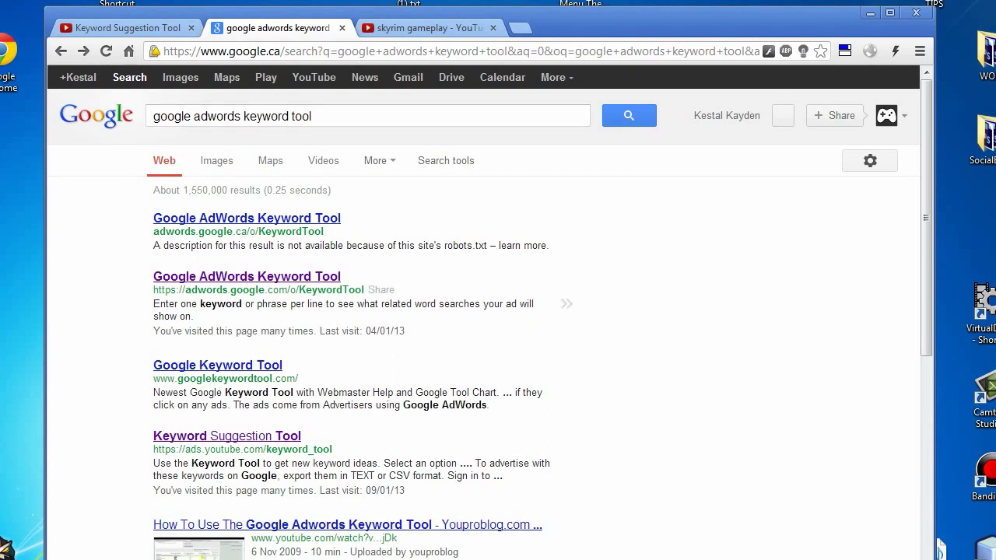
pyautogui.click(247, 276)
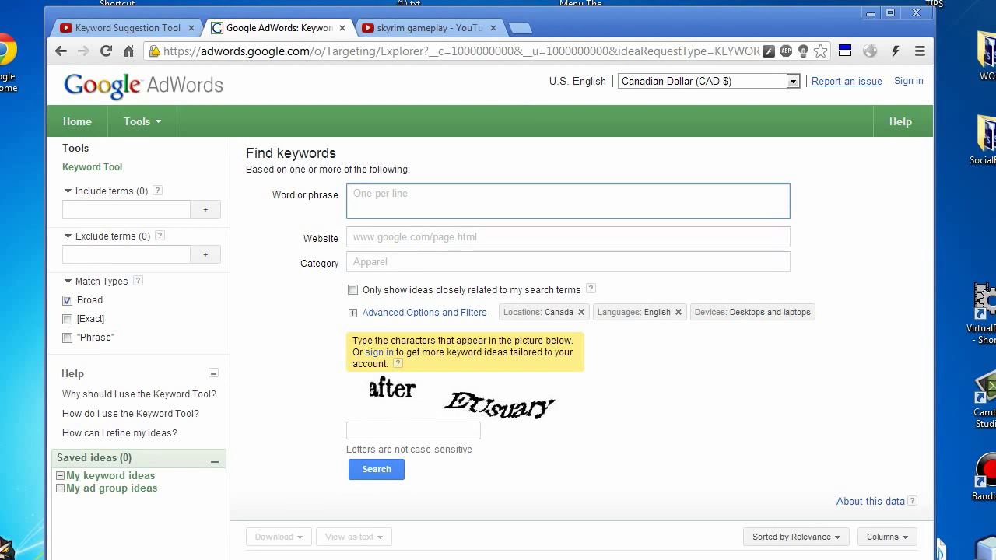
pyautogui.write('skyrim gamepla')
pyautogui.write('y ')
pyautogui.write('skyrim')
# Restrict the match types to Exact instead of Broad and set the website to youtube.com, leaving the category empty
pyautogui.click(67, 300)
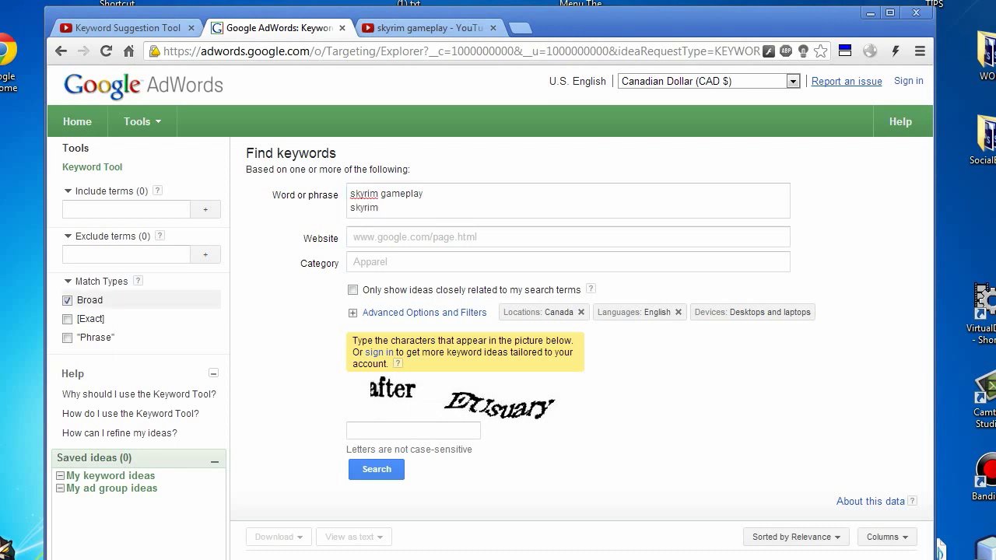
pyautogui.click(352, 237)
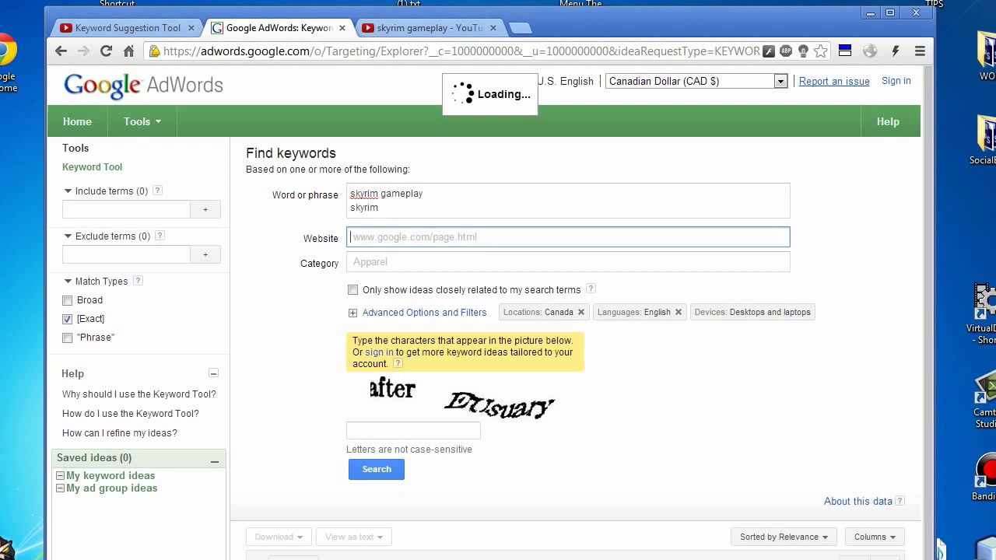
pyautogui.write('youtube.com')
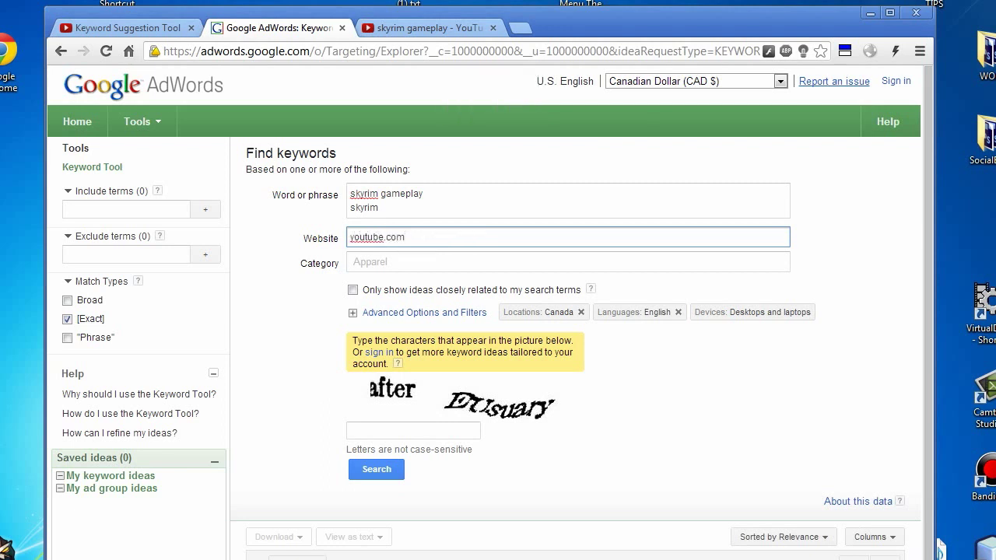
pyautogui.click(369, 261)
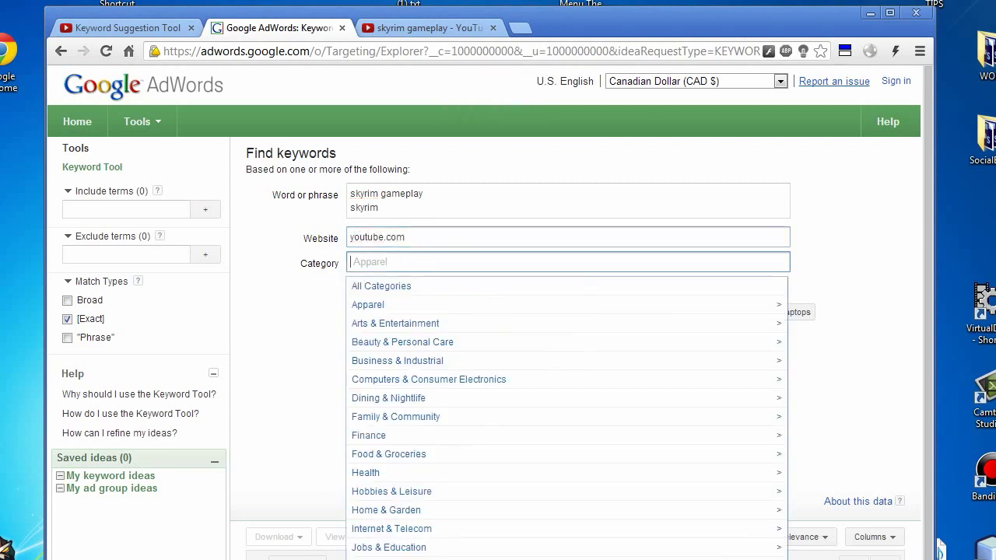
pyautogui.press('Escape')
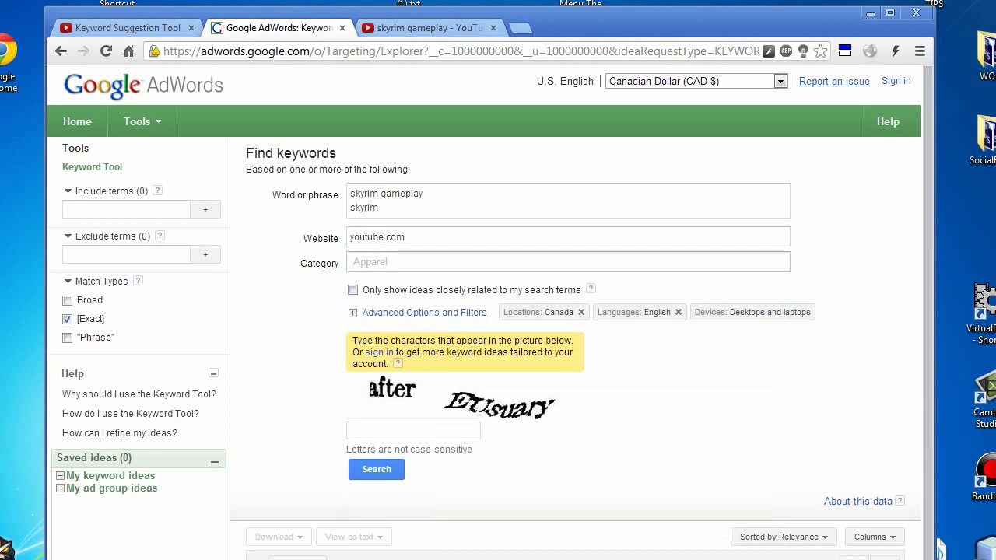
# Fill in the captcha verification characters and run the keyword search
pyautogui.press('Tab')
pyautogui.press('Tab')
pyautogui.press('Tab')
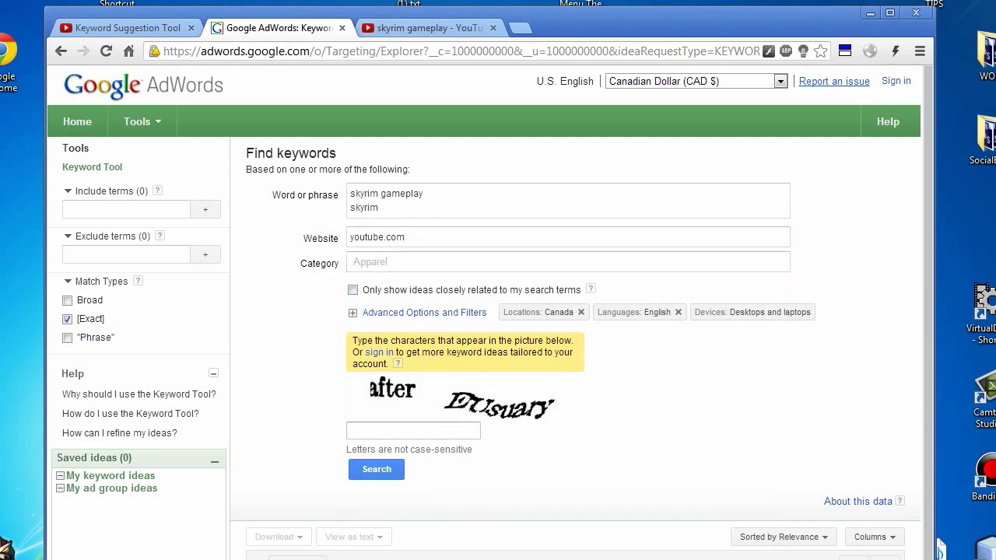
pyautogui.write('after')
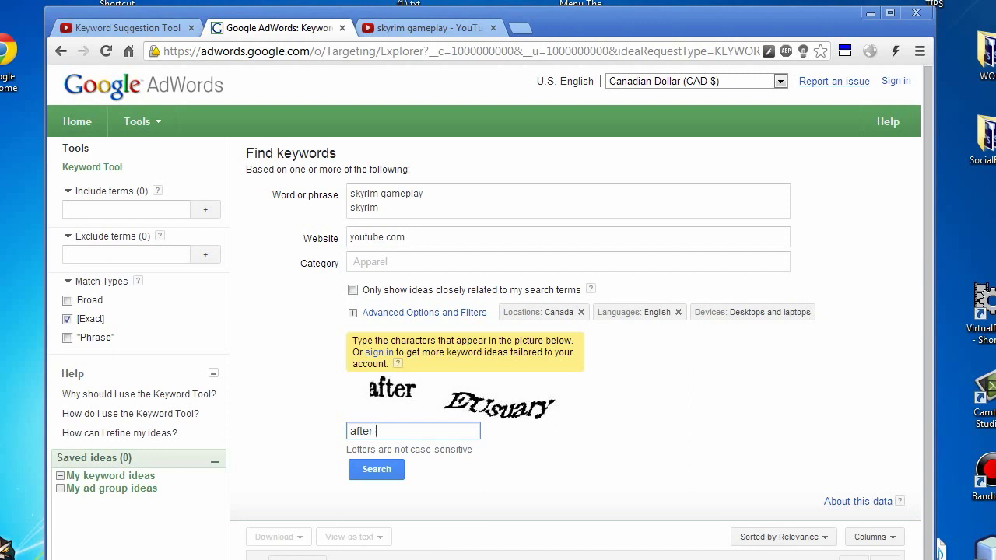
pyautogui.write('EUsuary')
pyautogui.press('Return')
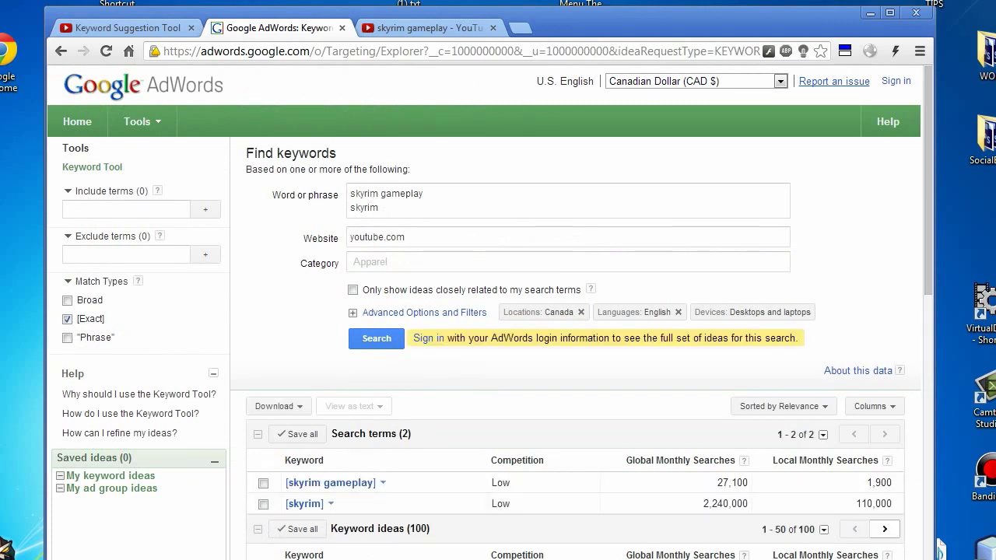
# Examine the global monthly searches for "skyrim" and for keyword ideas further down the list, such as "skyrim ps3 gameplay"
pyautogui.scroll(-2, 576, 311)
pyautogui.scroll(1, 576, 312)
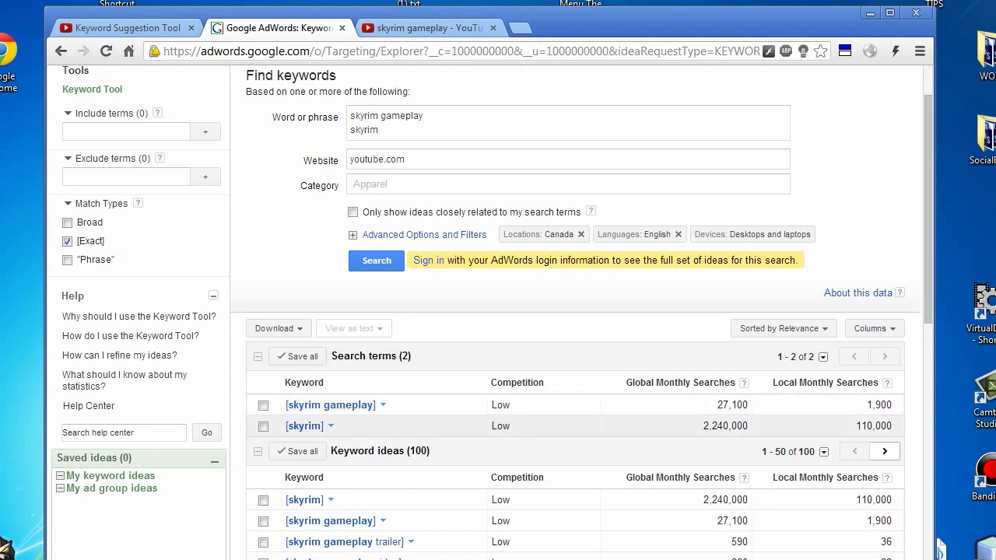
pyautogui.moveTo(749, 426); pyautogui.dragTo(702, 426)
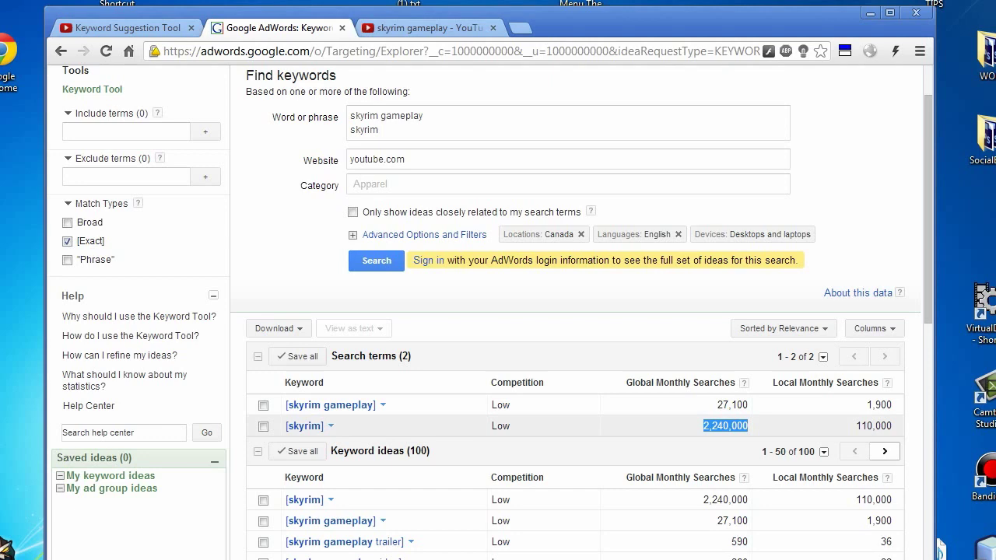
pyautogui.scroll(-4, 576, 311)
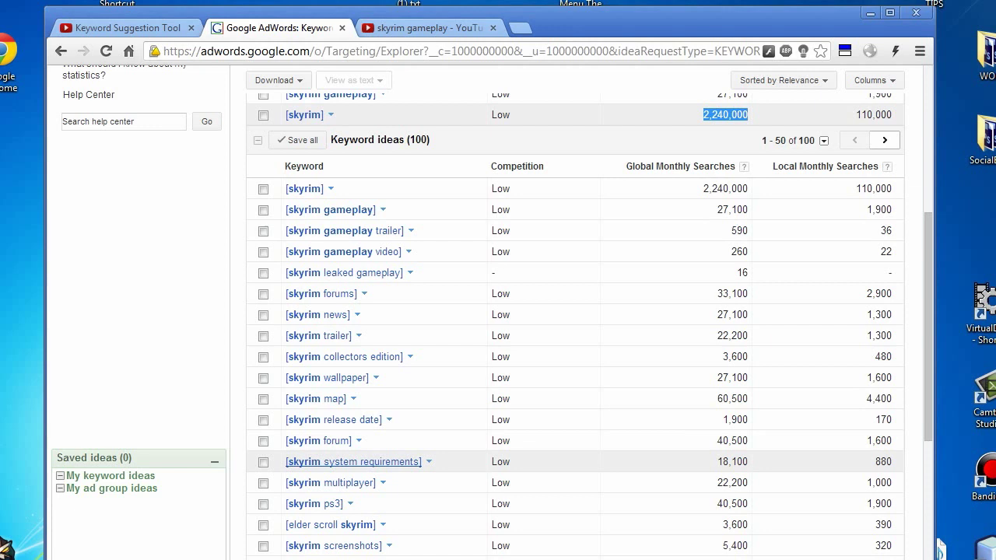
pyautogui.scroll(-1, 353, 461)
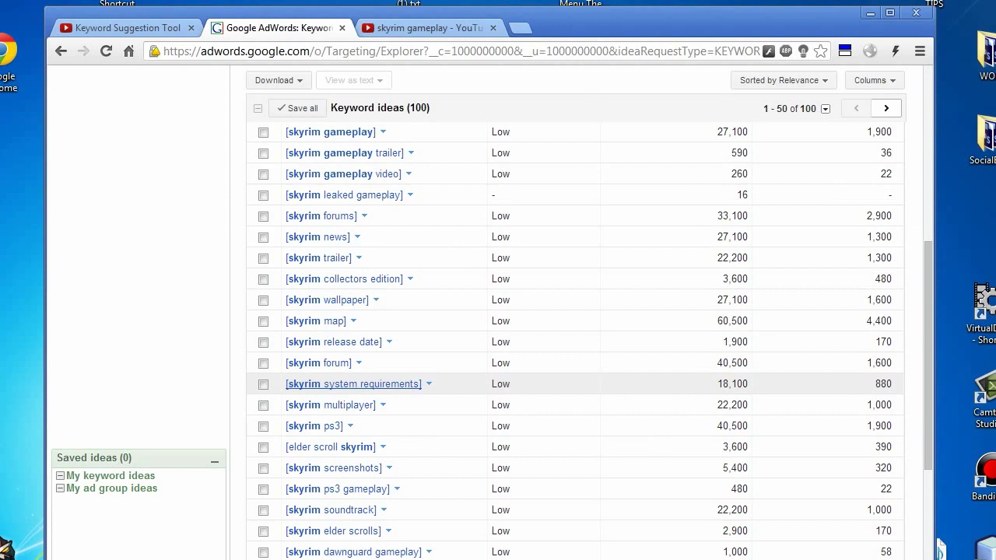
pyautogui.scroll(-1, 354, 397)
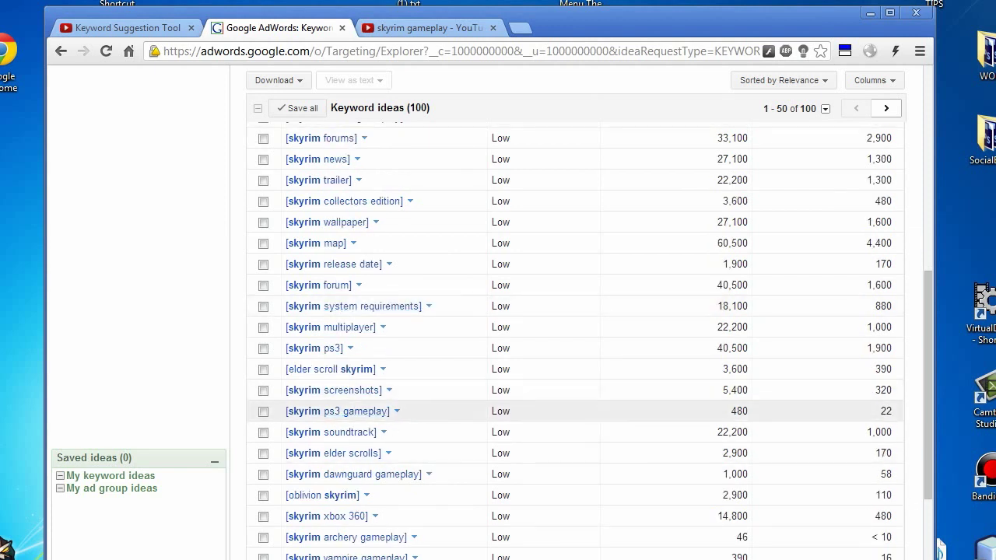
pyautogui.moveTo(731, 411); pyautogui.dragTo(749, 412)
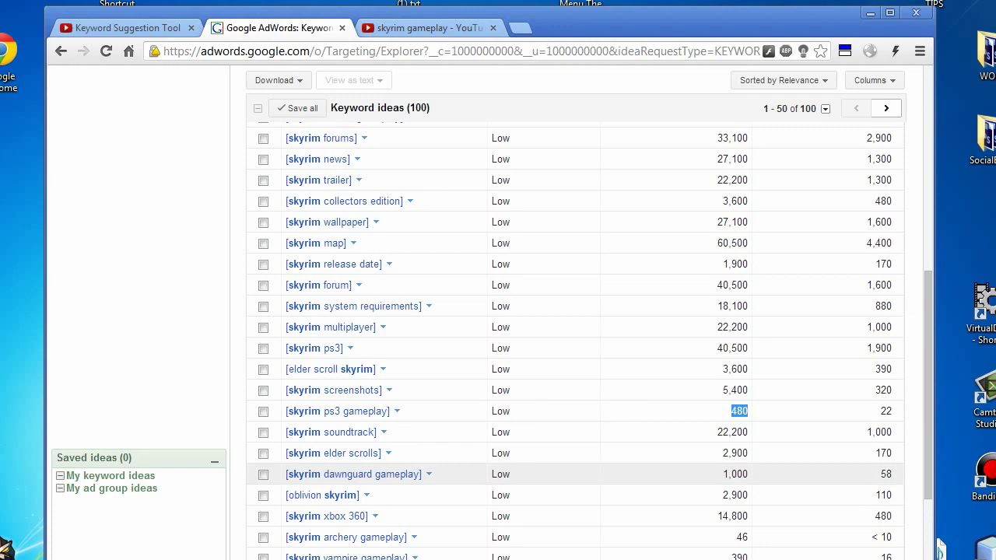
# Switch the match type from Exact to Phrase and rerun the keyword search
pyautogui.scroll(6, 498, 436)
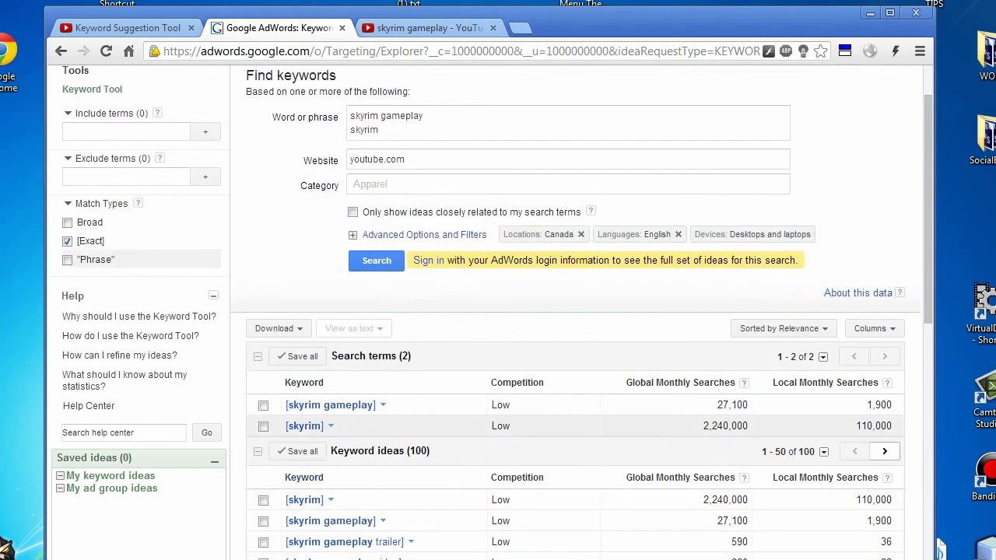
pyautogui.click(67, 241)
pyautogui.click(67, 260)
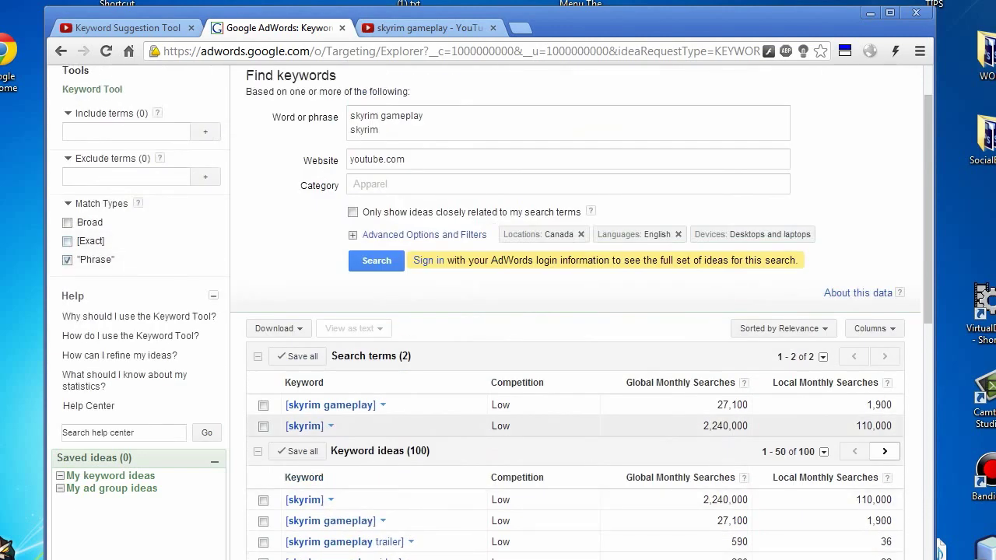
pyautogui.click(377, 261)
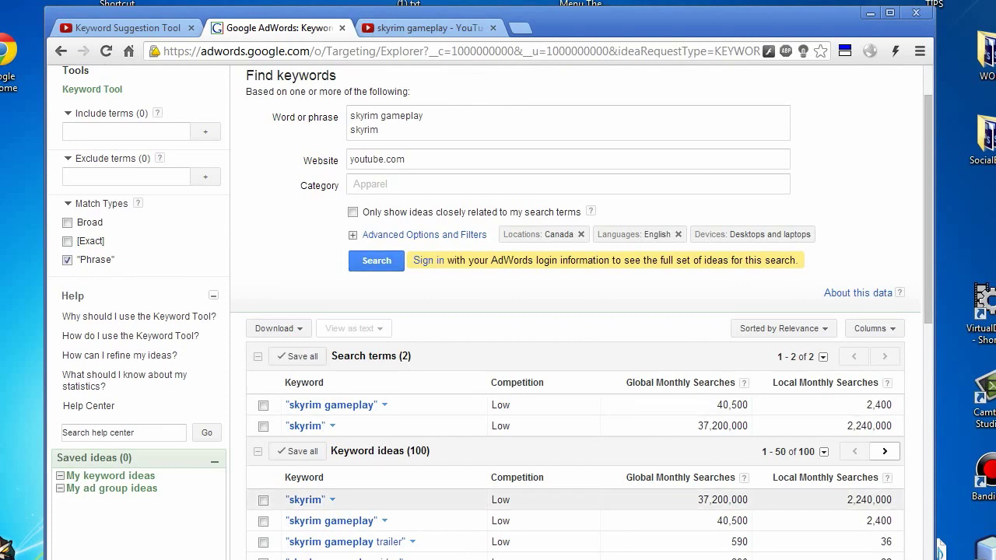
# Examine the phrase-match global monthly searches down the list of keyword ideas, including "skyrim youtube" and "skyrim xbox"
pyautogui.scroll(-7, 576, 343)
pyautogui.scroll(-1, 498, 424)
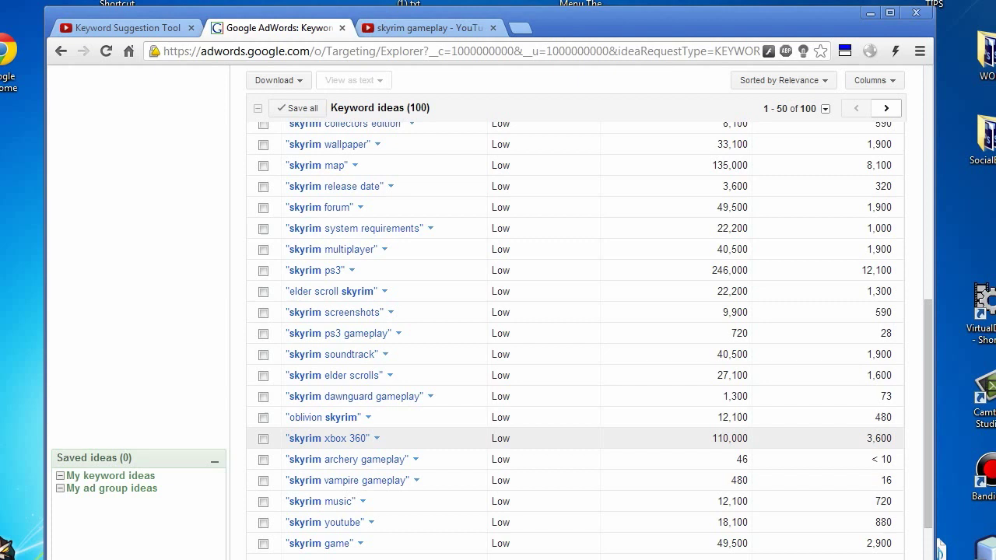
pyautogui.scroll(-1, 499, 440)
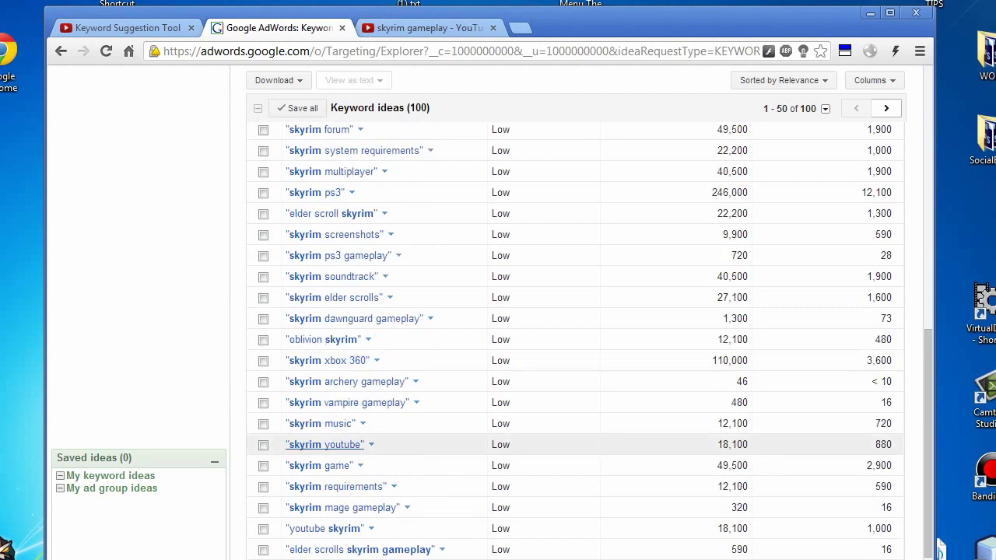
pyautogui.tripleClick(731, 445)
pyautogui.scroll(-2, 498, 440)
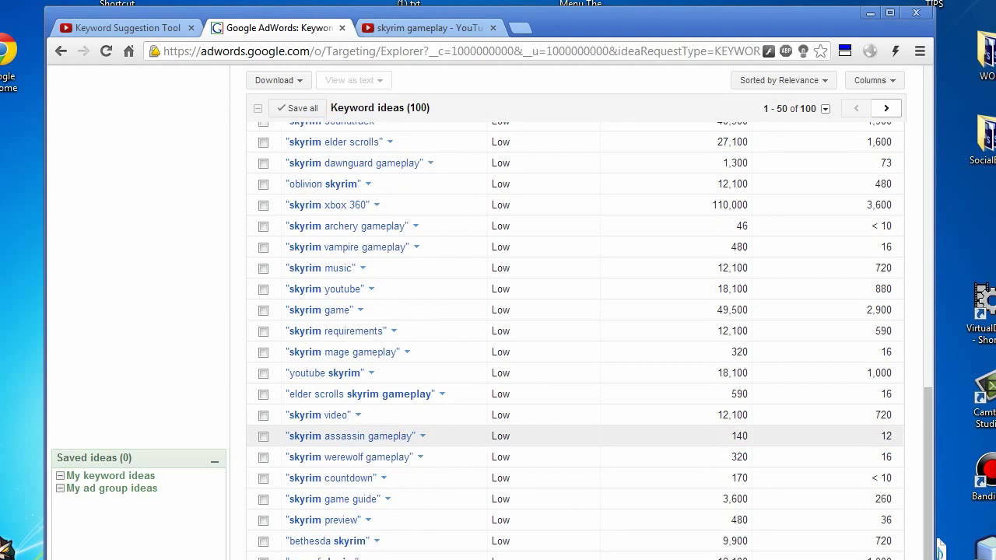
pyautogui.scroll(-1, 499, 440)
pyautogui.scroll(-1, 498, 444)
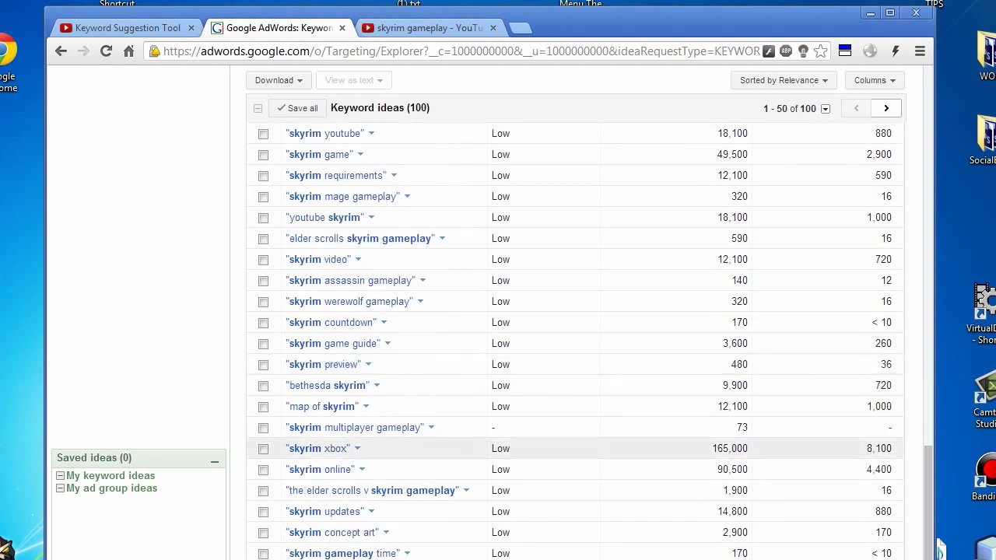
pyautogui.scroll(-1, 498, 443)
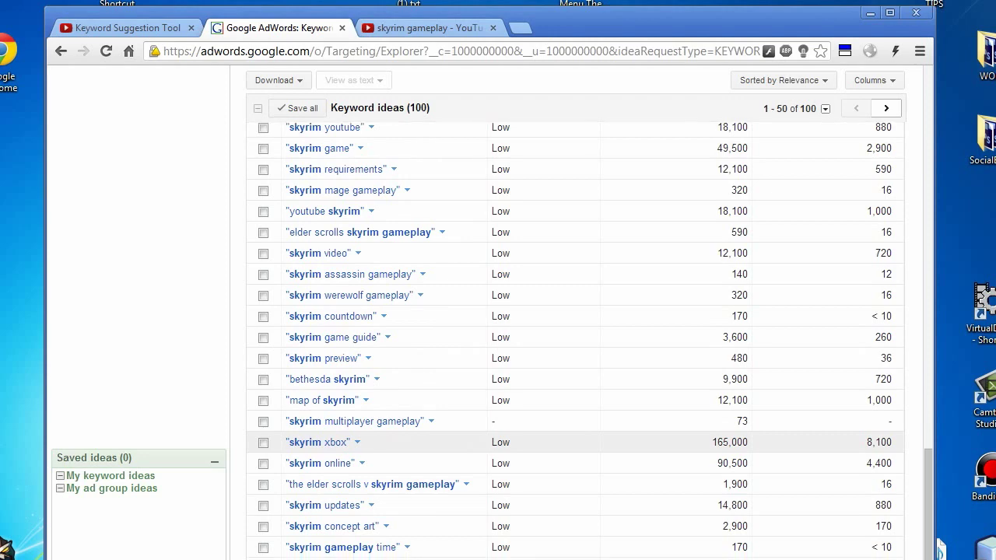
pyautogui.scroll(10, 498, 443)
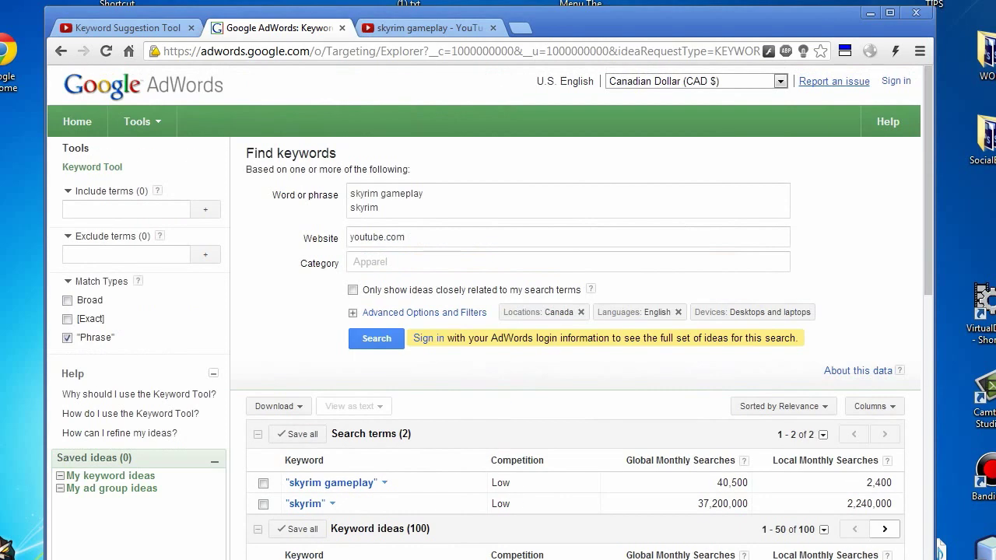
pyautogui.click(125, 28)
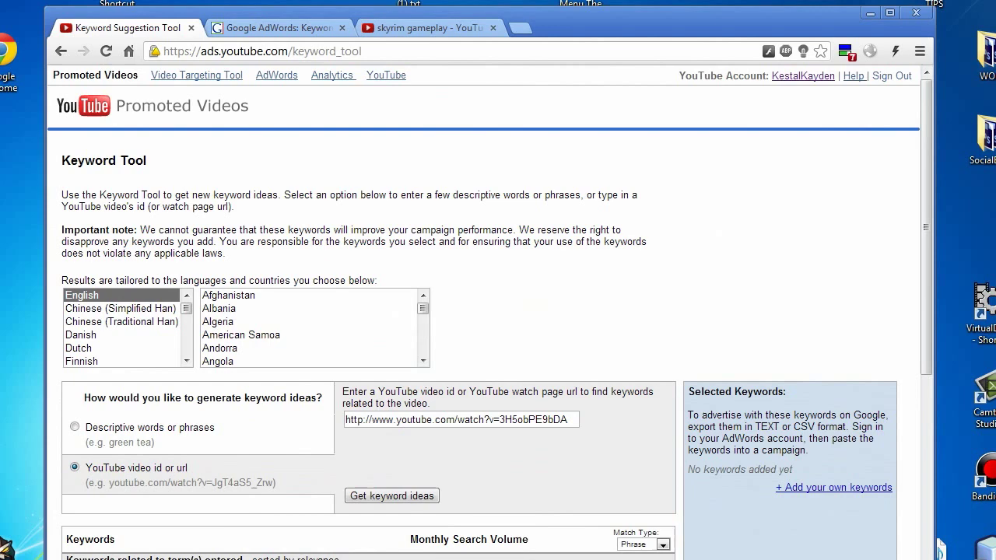
pyautogui.click(277, 28)
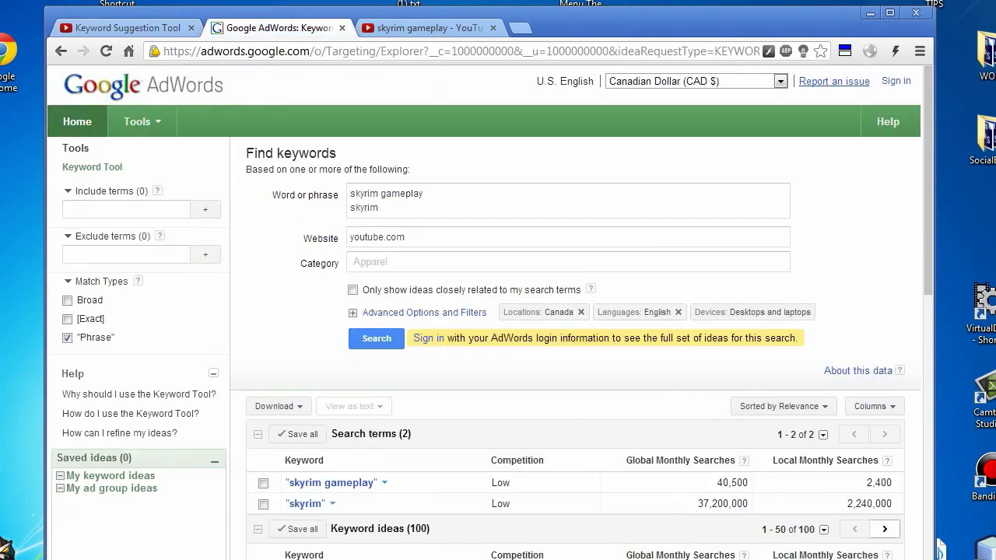
pyautogui.click(128, 27)
pyautogui.click(276, 27)
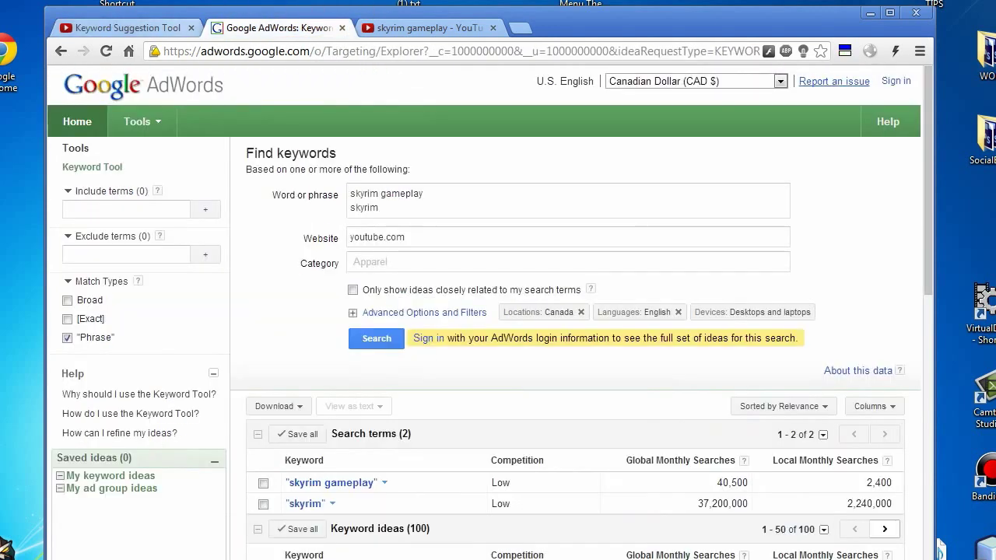